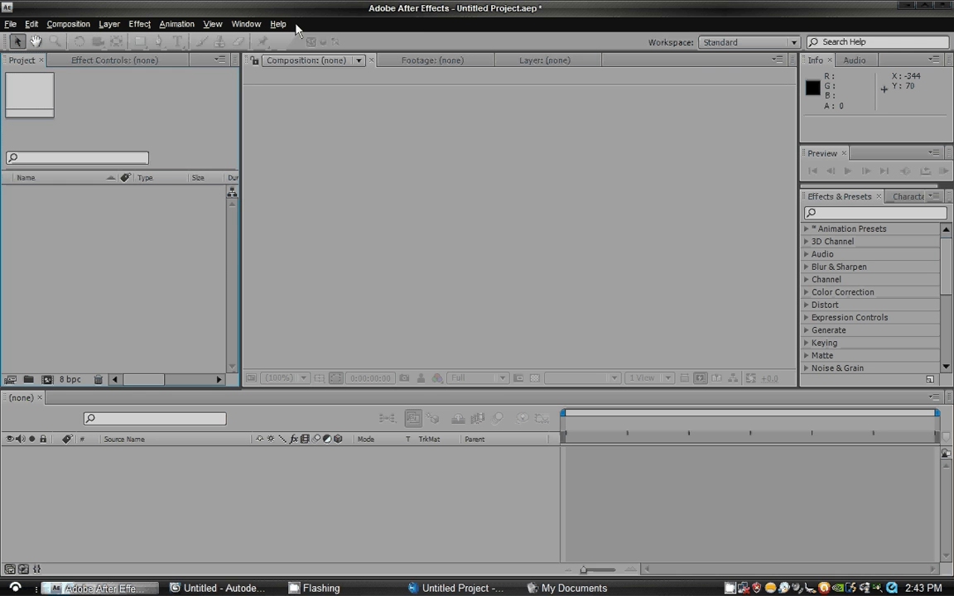
- Create a new 640×480 composition named AWESOME
click(70, 25)
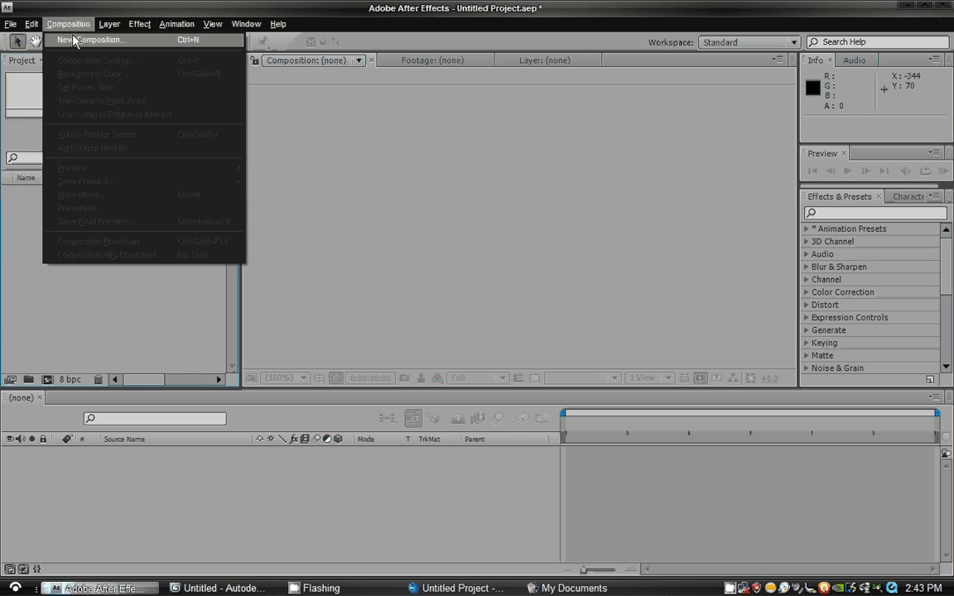
click(74, 40)
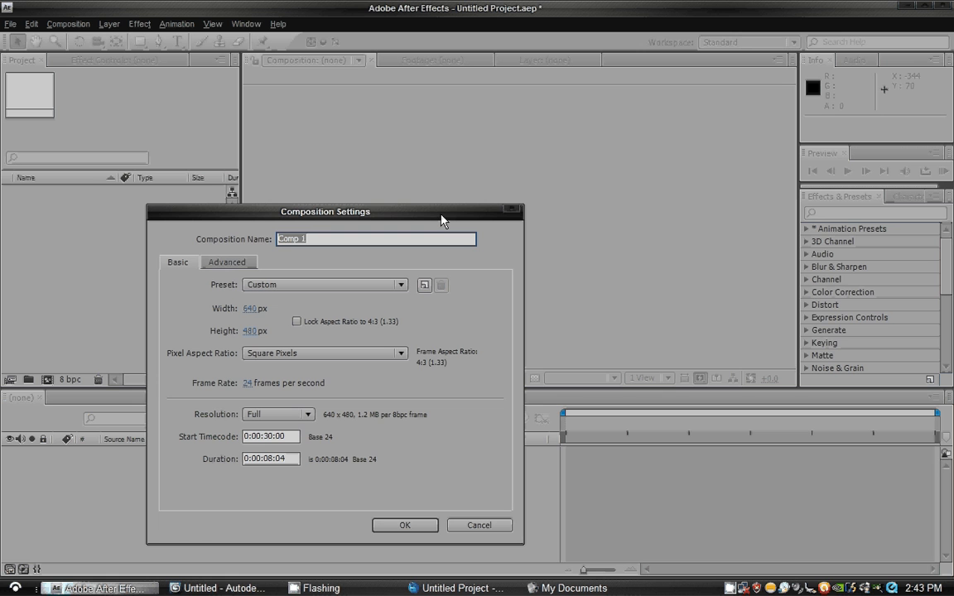
text(AWESOME)
click(392, 528)
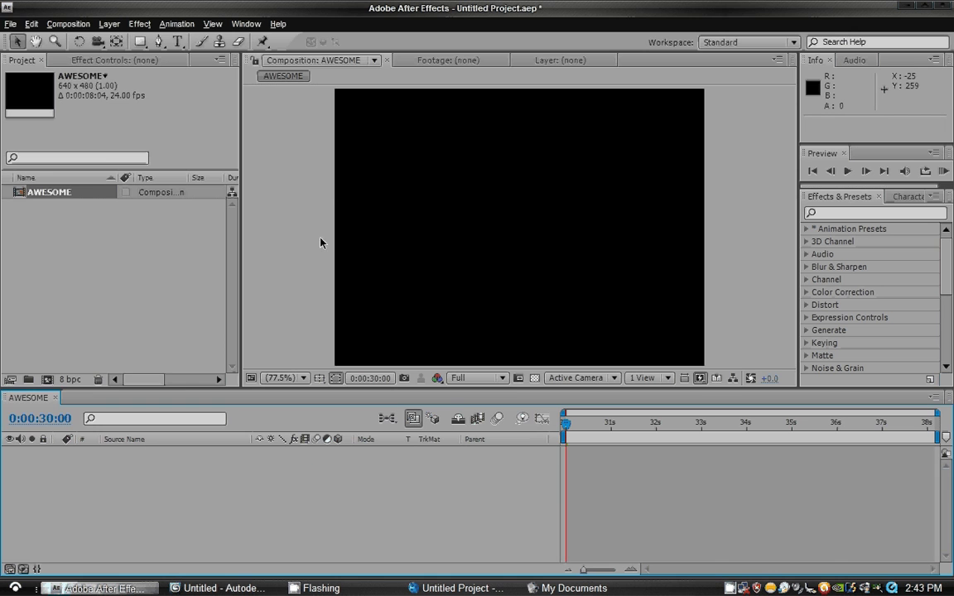
- Import AWESOME_00915 as a JPEG sequence into the project
click(11, 24)
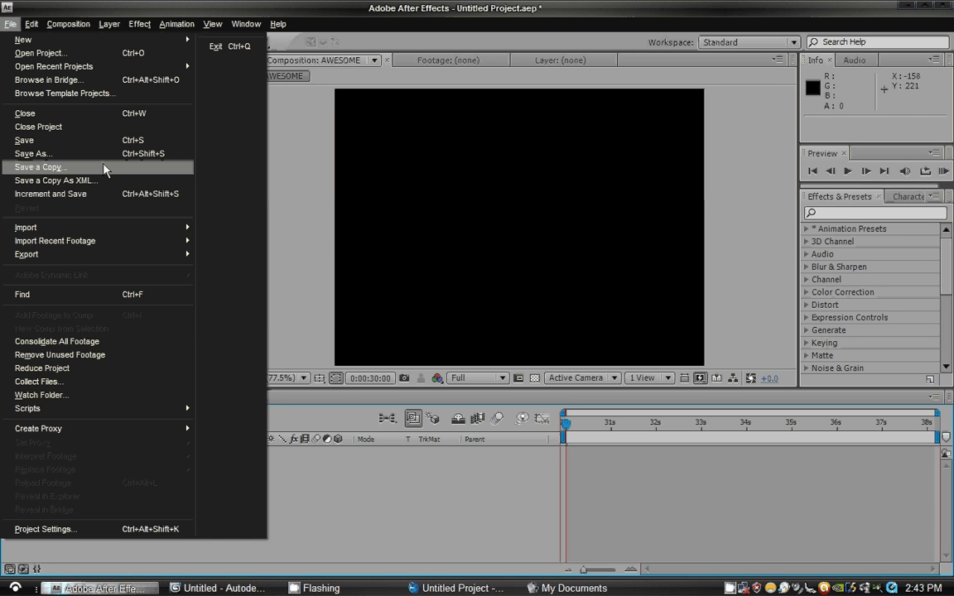
mouse_move(139, 233)
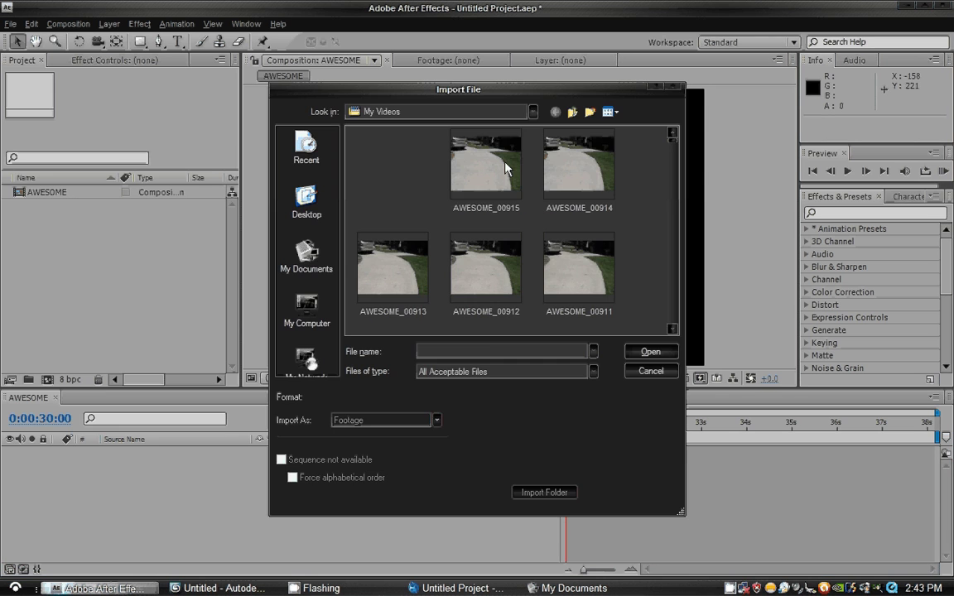
click(507, 168)
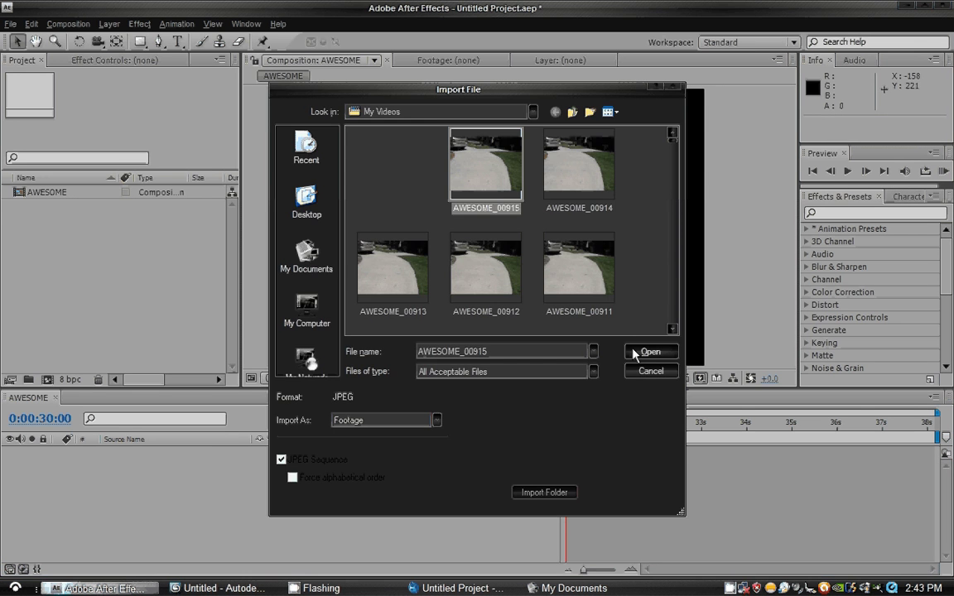
click(636, 353)
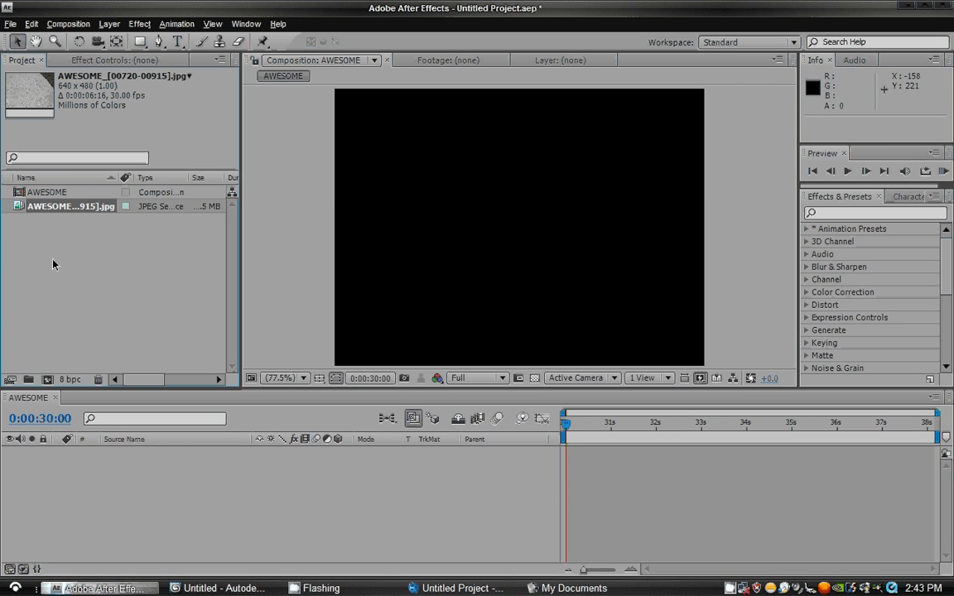
- Set the driveway footage's assumed frame rate to 24 in Interpret Footage > Main
right_click(44, 208)
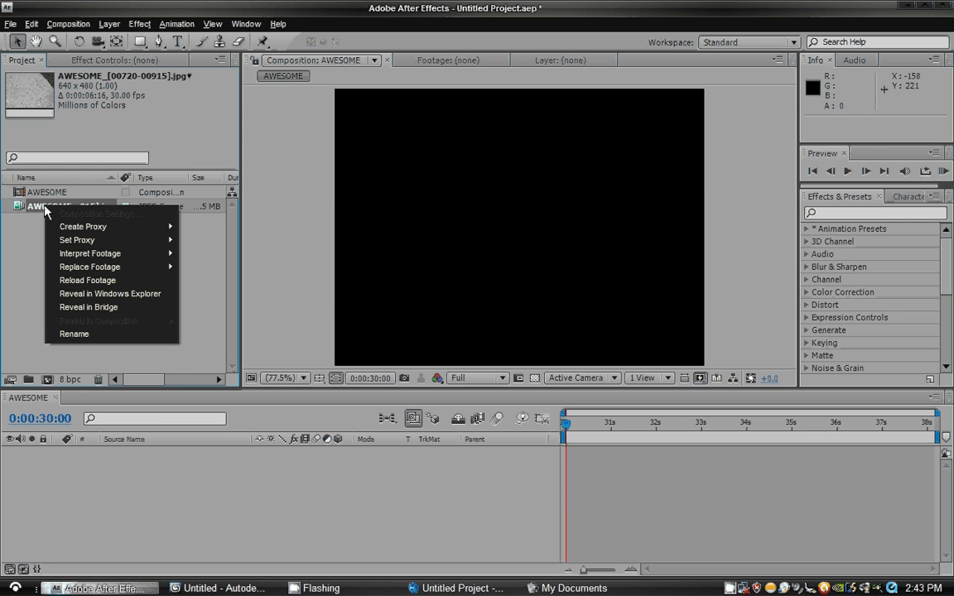
mouse_move(117, 255)
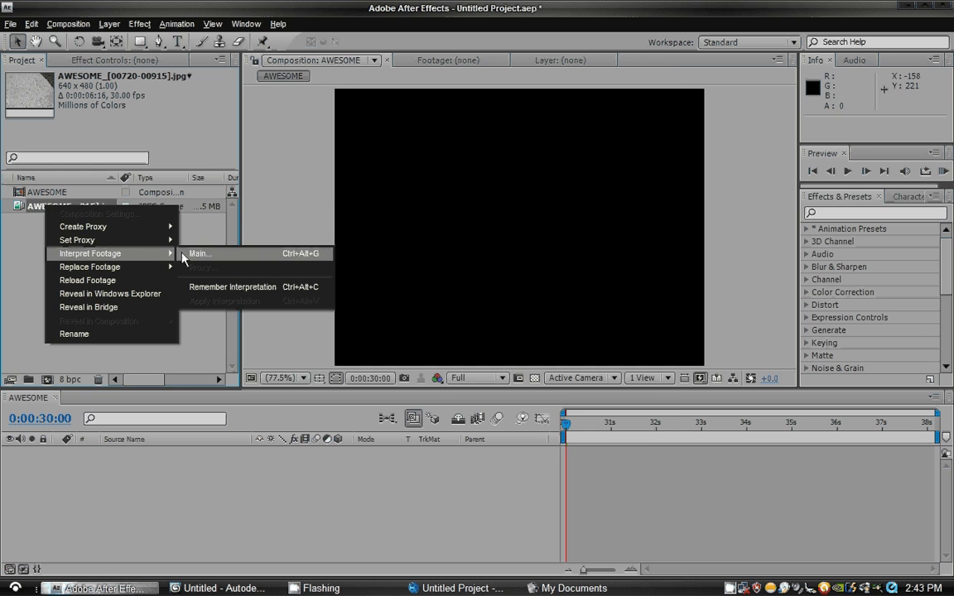
click(183, 253)
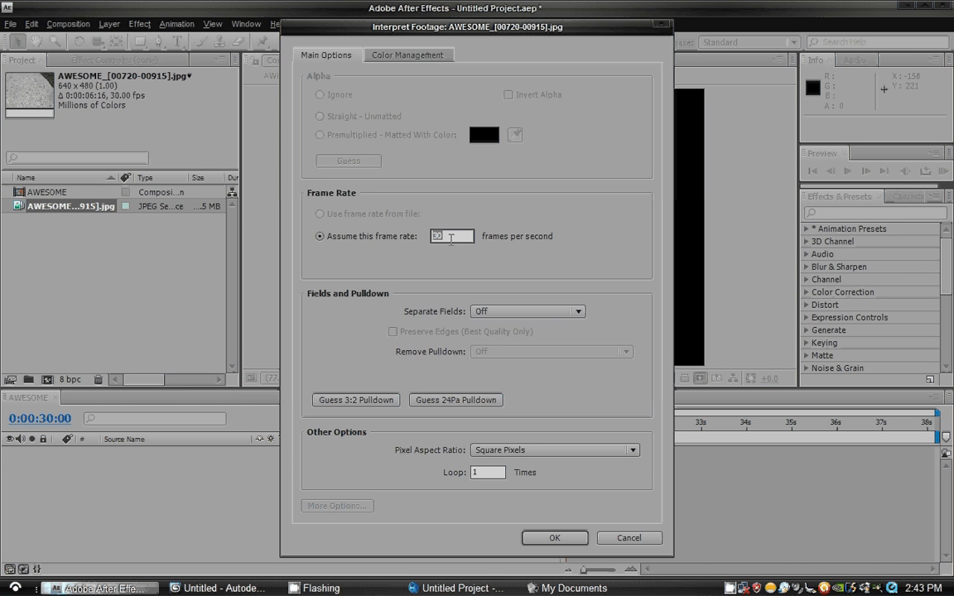
click(447, 240)
text(24)
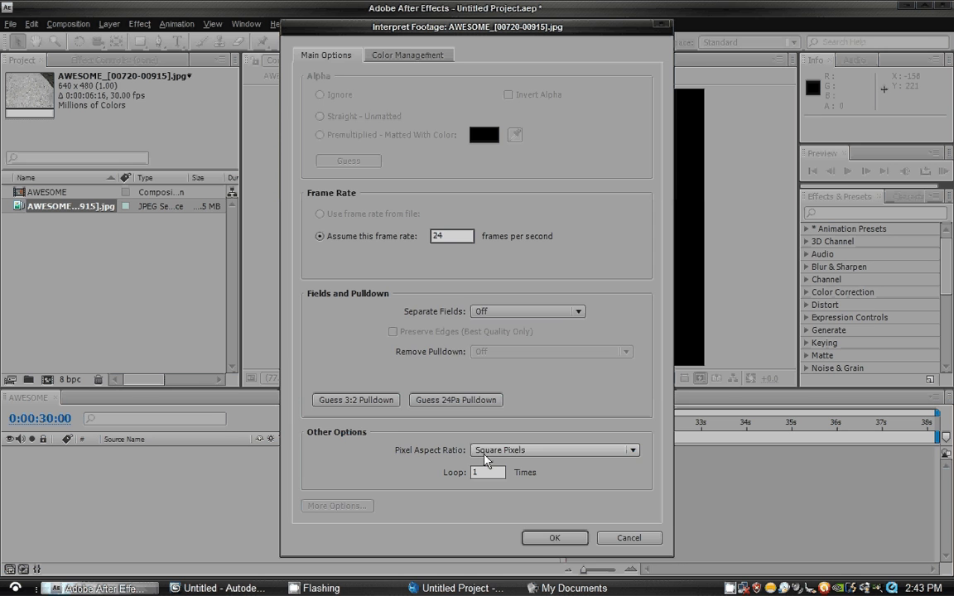
- Apply the 24 fps setting, add the driveway sequence to AWESOME, and scrub to preview it
click(554, 537)
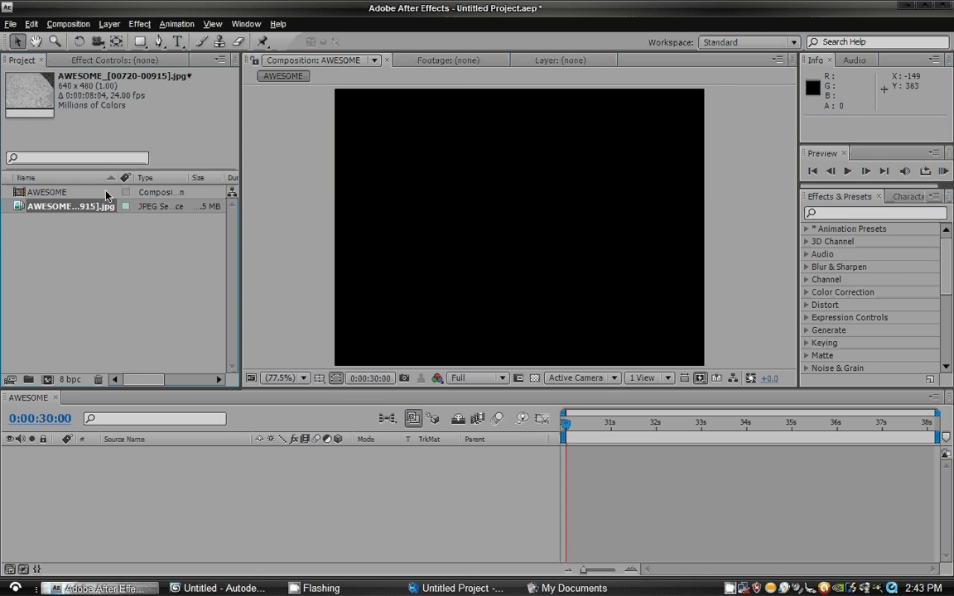
drag(60, 206, 732, 305)
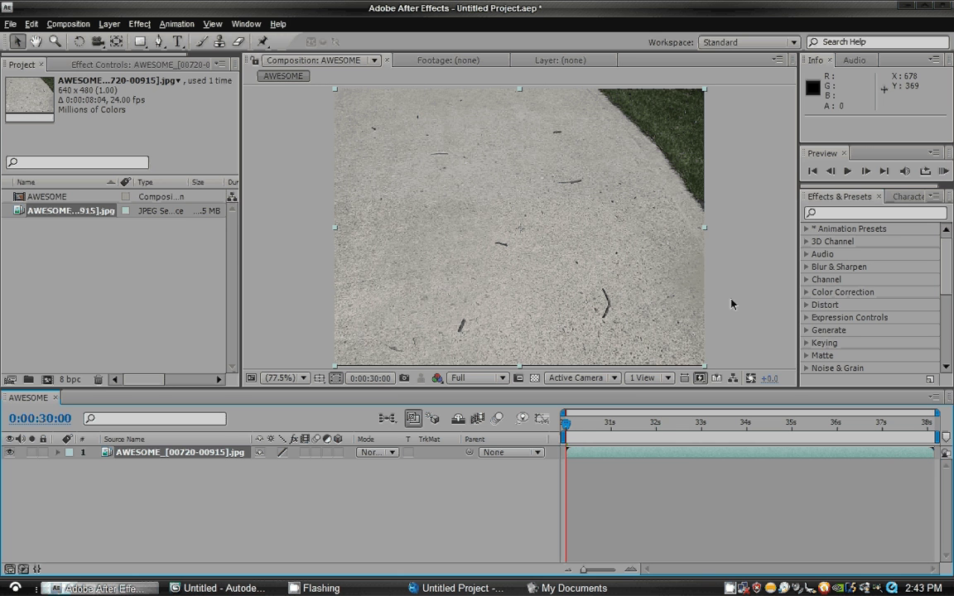
click(574, 425)
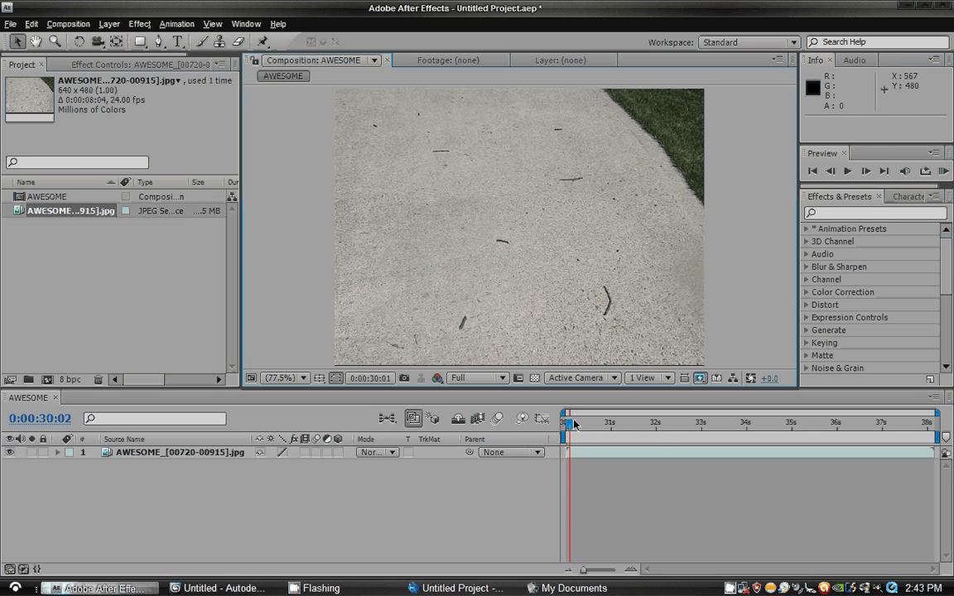
drag(574, 425, 743, 425)
- Return to the start of the composition and select the driveway footage layer
key(Home)
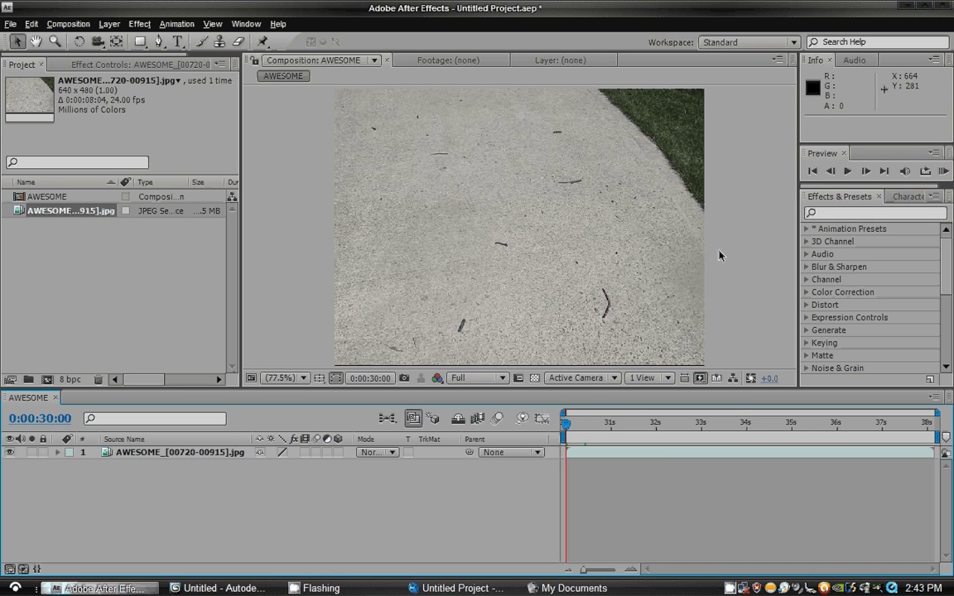
click(160, 453)
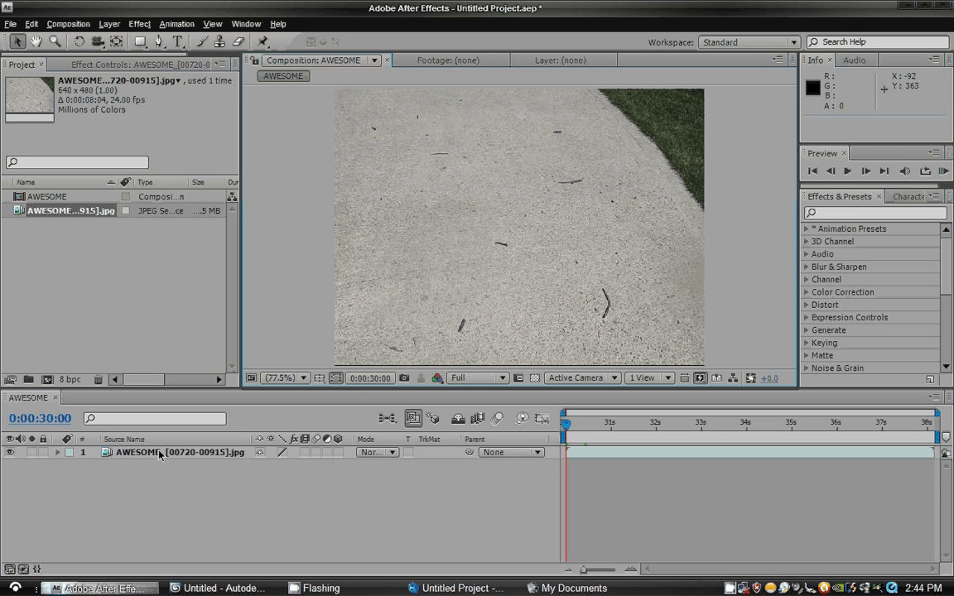
click(159, 453)
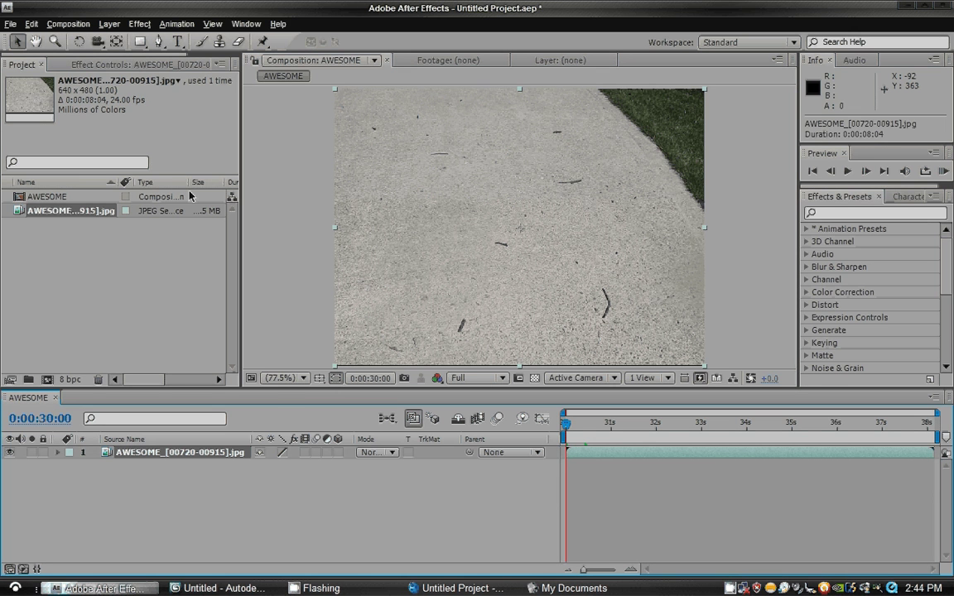
- Queue AWESOME for rendering and accept the Best render settings
click(71, 27)
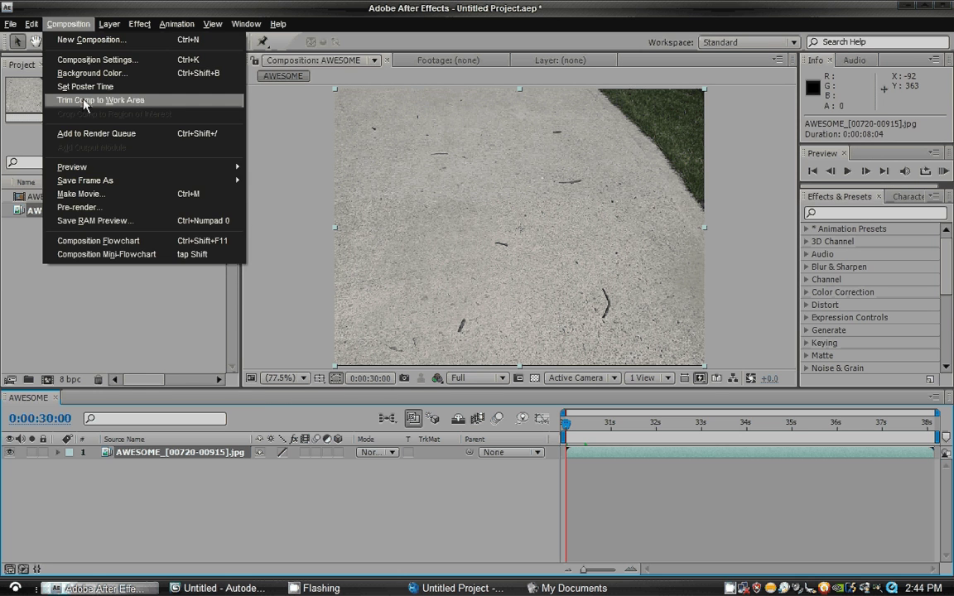
click(96, 134)
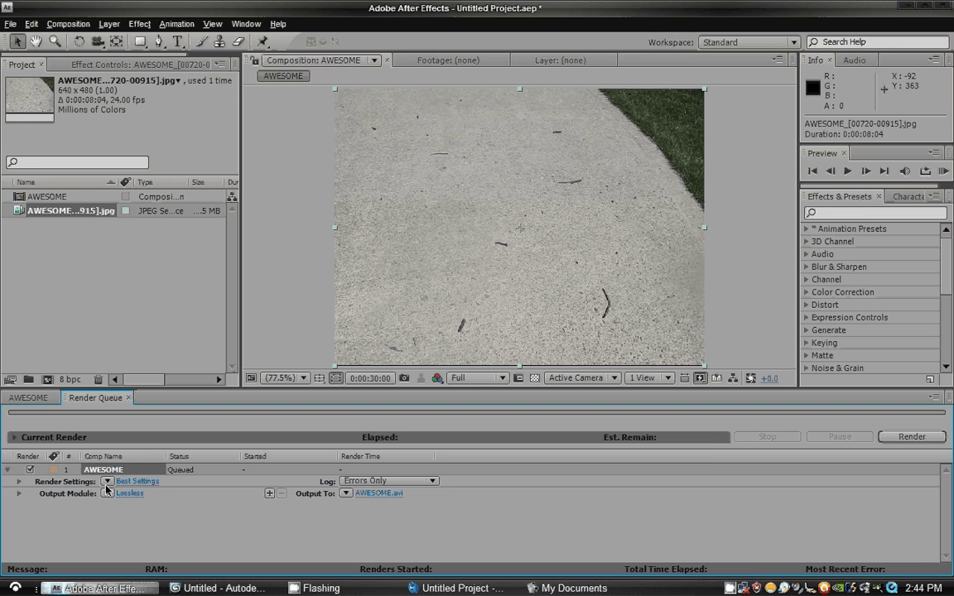
click(133, 481)
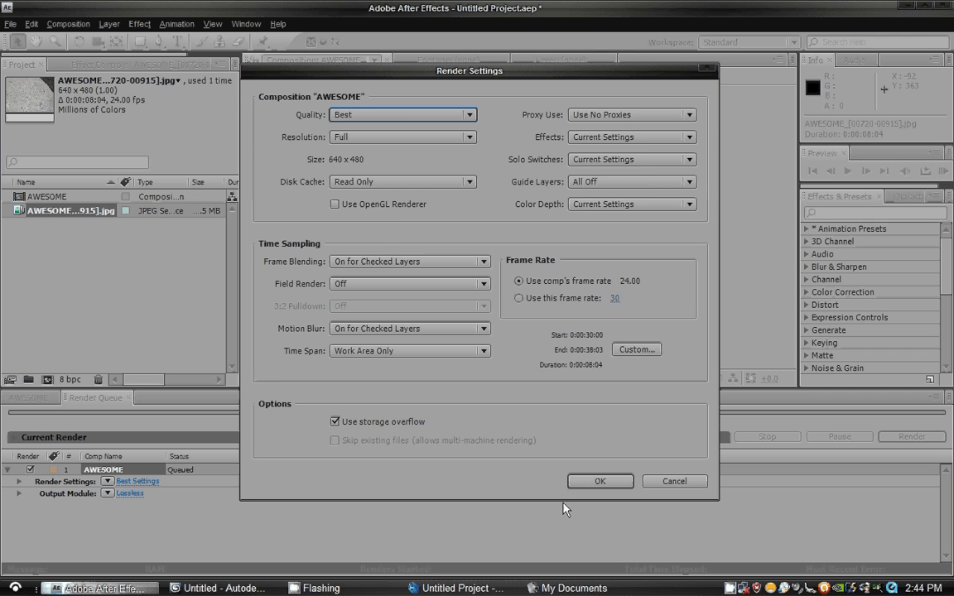
key(Return)
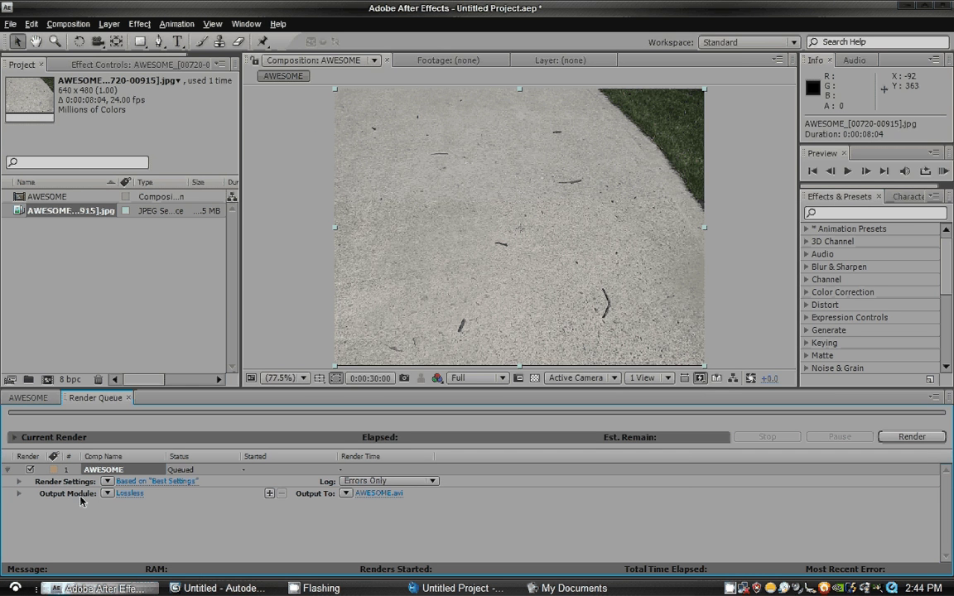
- Set the output module to JPEG Sequence at maximum quality, writing AWESOME_[#####].jpg
click(129, 493)
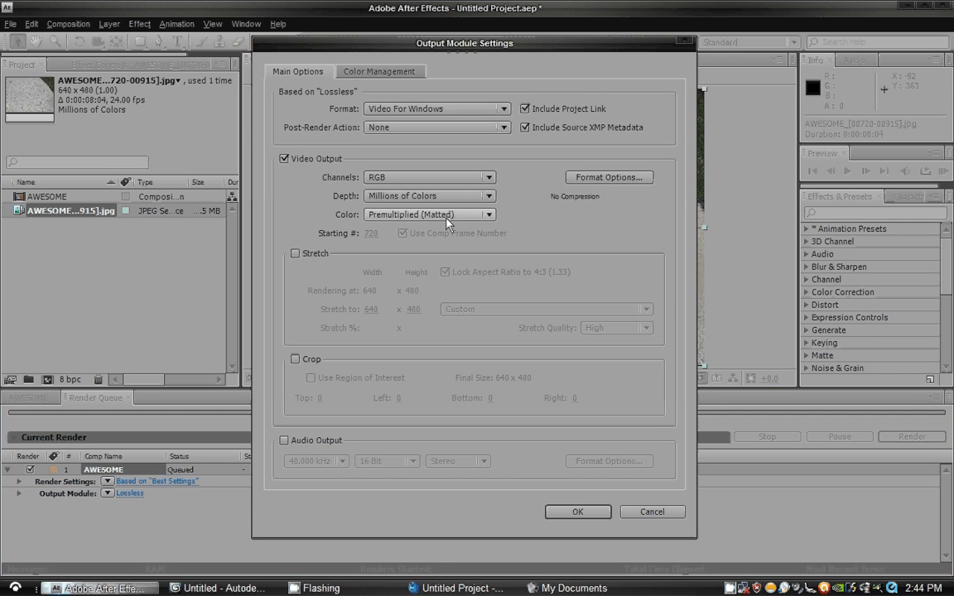
click(455, 111)
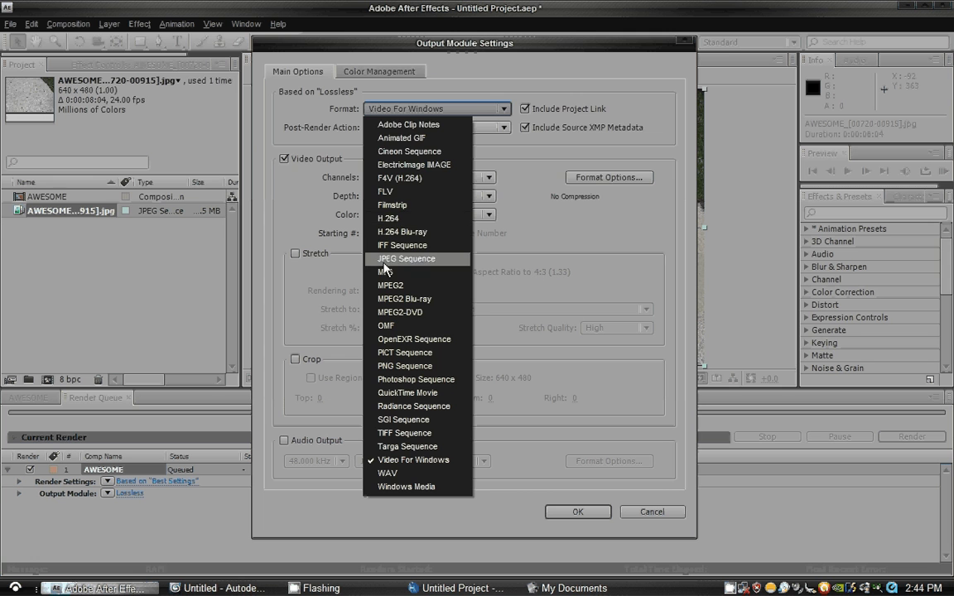
click(404, 259)
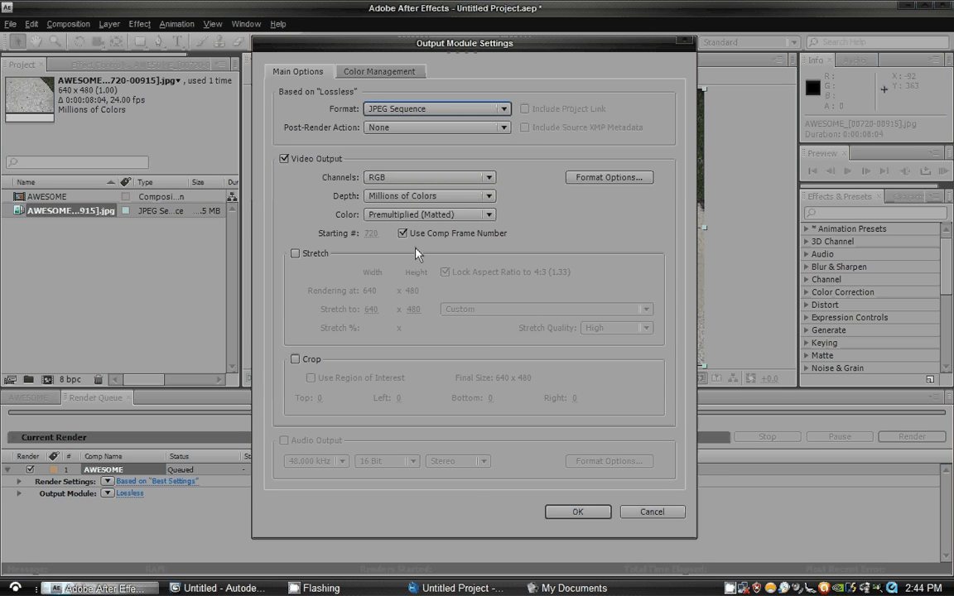
click(587, 188)
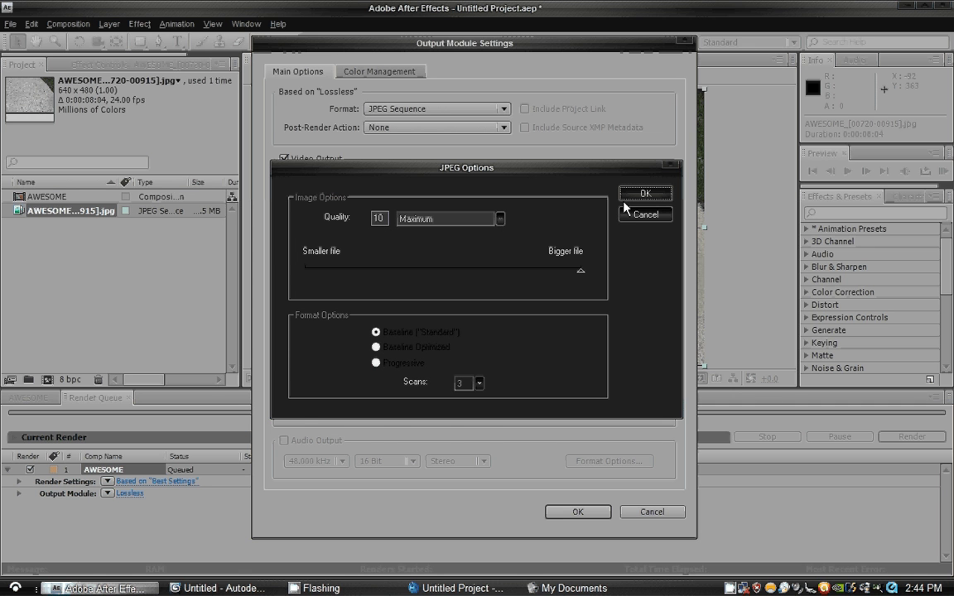
click(644, 193)
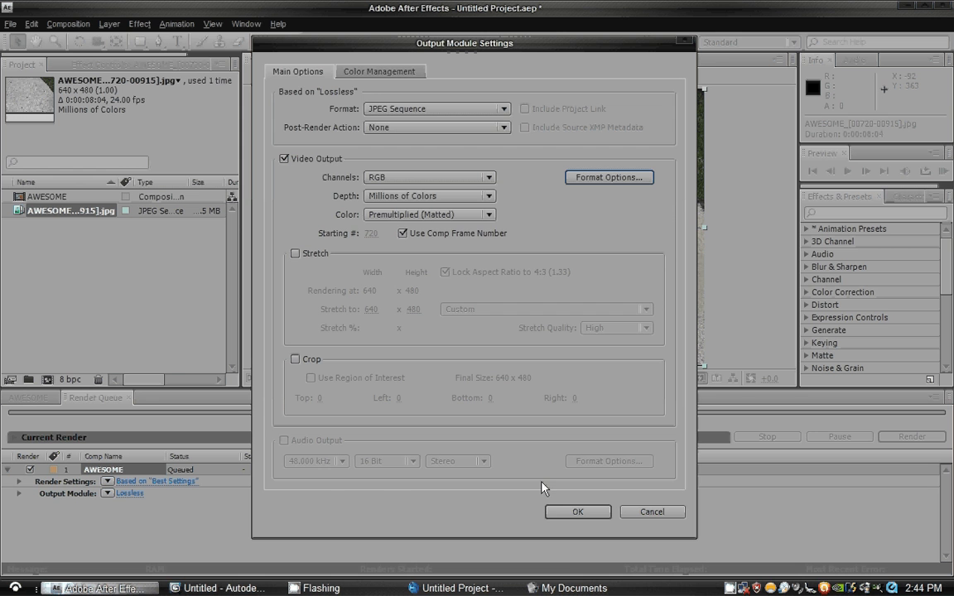
click(557, 514)
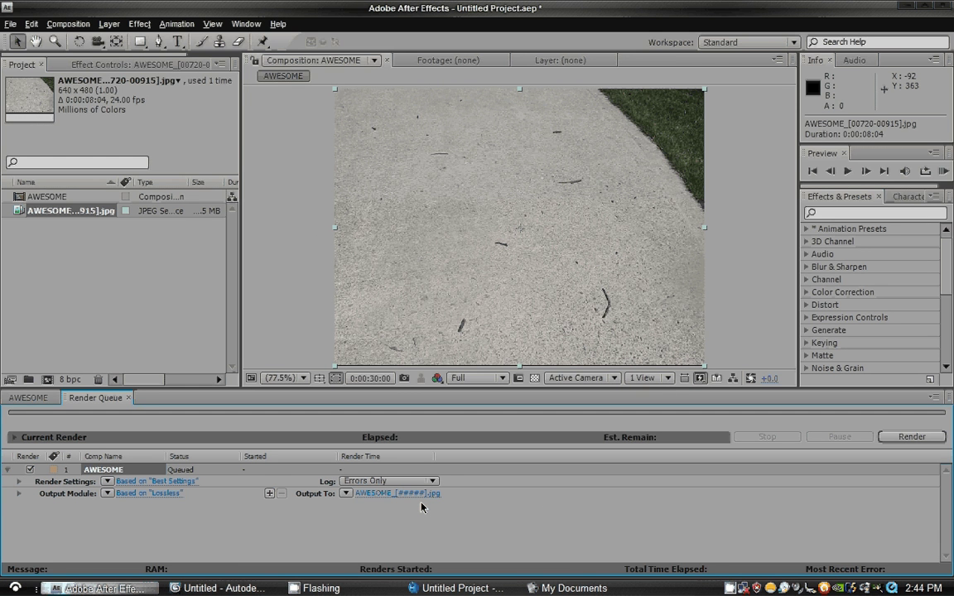
click(410, 494)
click(652, 481)
- Switch to boujou, start Import Sequence, and browse the C: drive to the user's profile folder
key(alt+Tab)
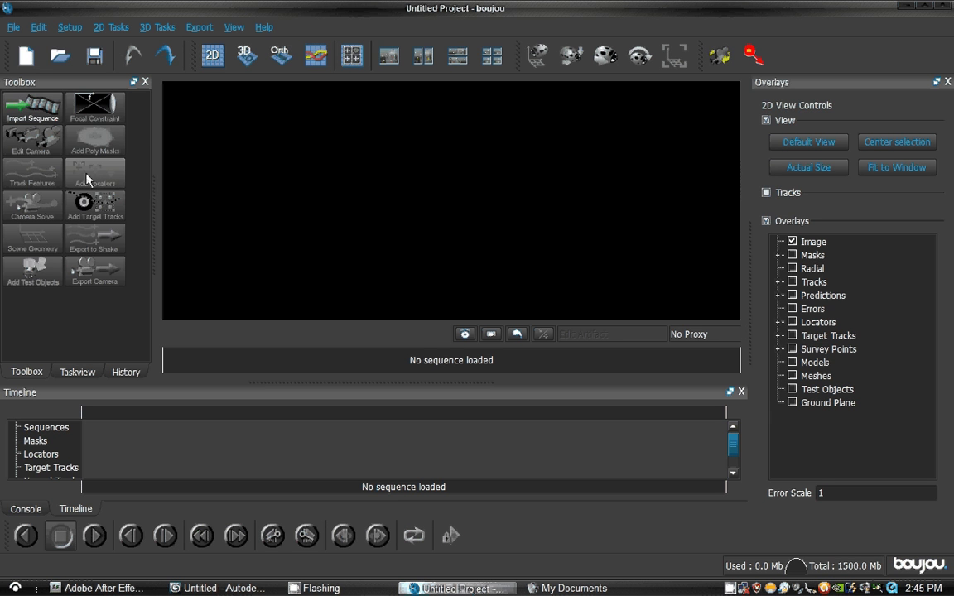
click(23, 121)
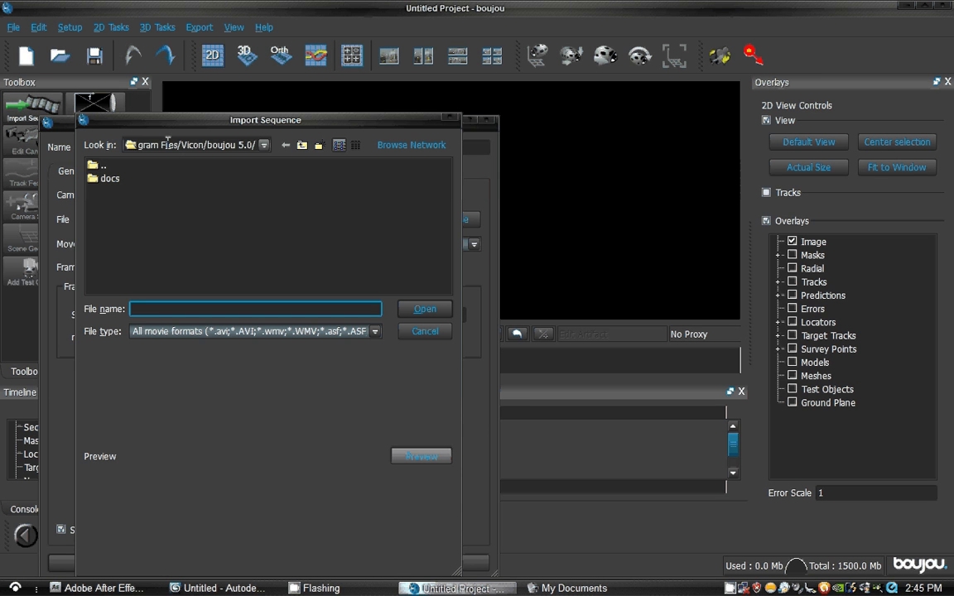
click(264, 146)
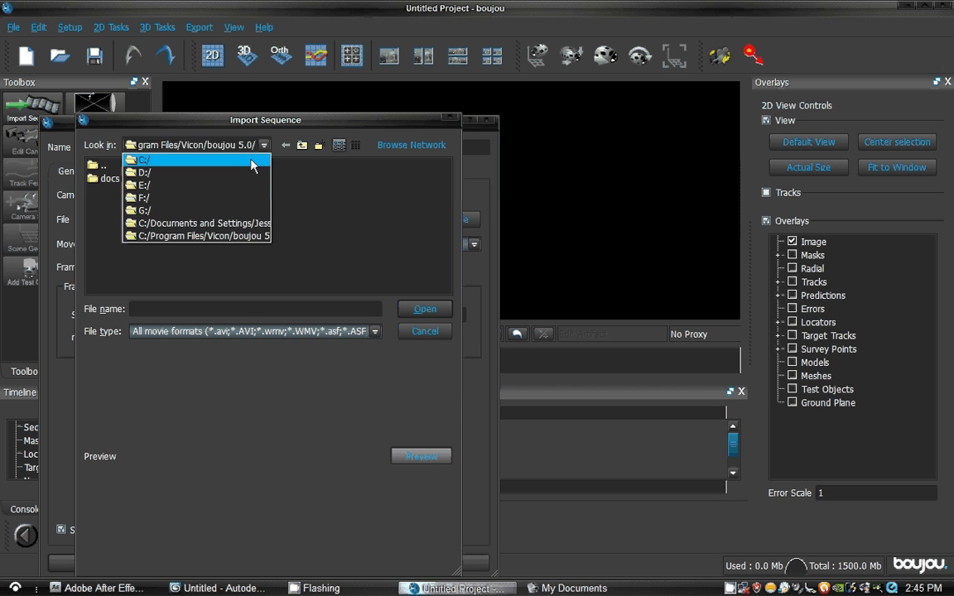
click(252, 163)
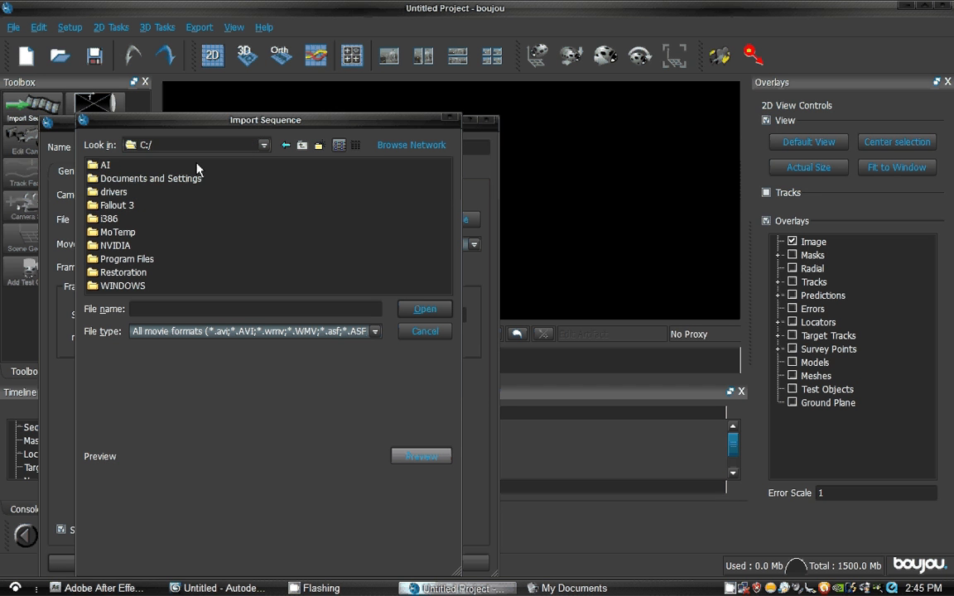
double_click(158, 181)
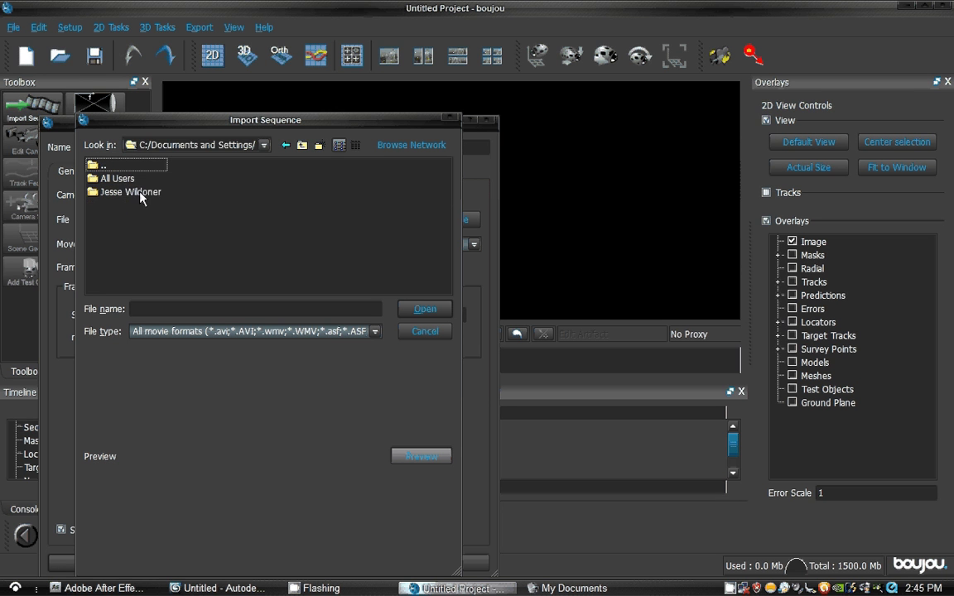
double_click(126, 192)
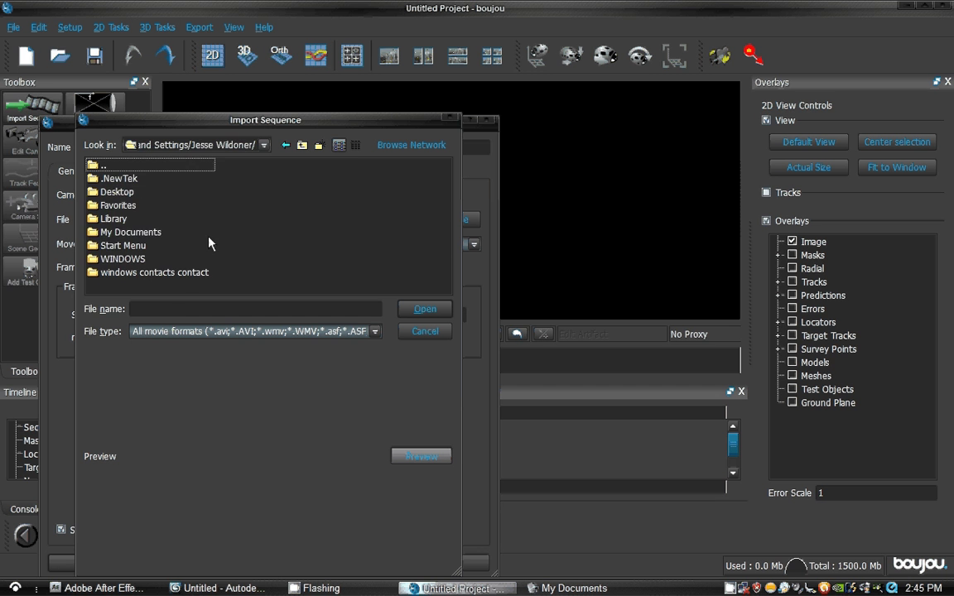
- Open My Documents > My Videos and import from AWESOME_00720.jpg
click(112, 235)
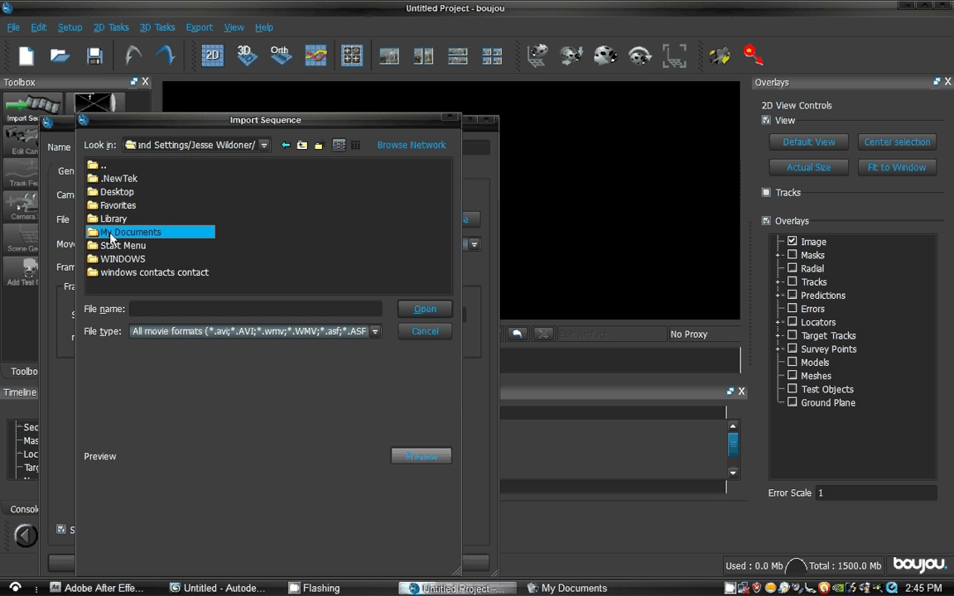
double_click(112, 235)
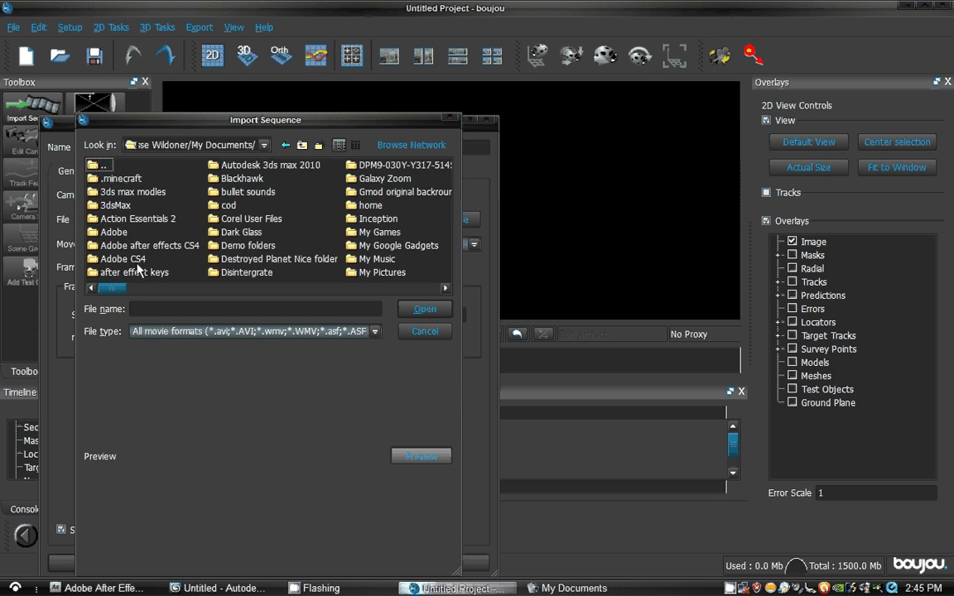
scroll(166, 270, down, 2)
click(296, 166)
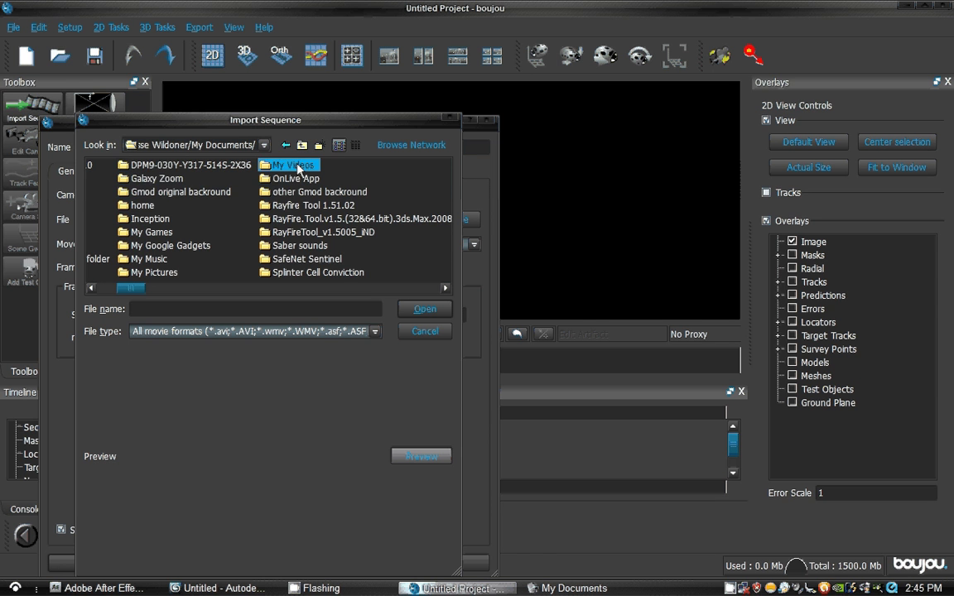
double_click(297, 166)
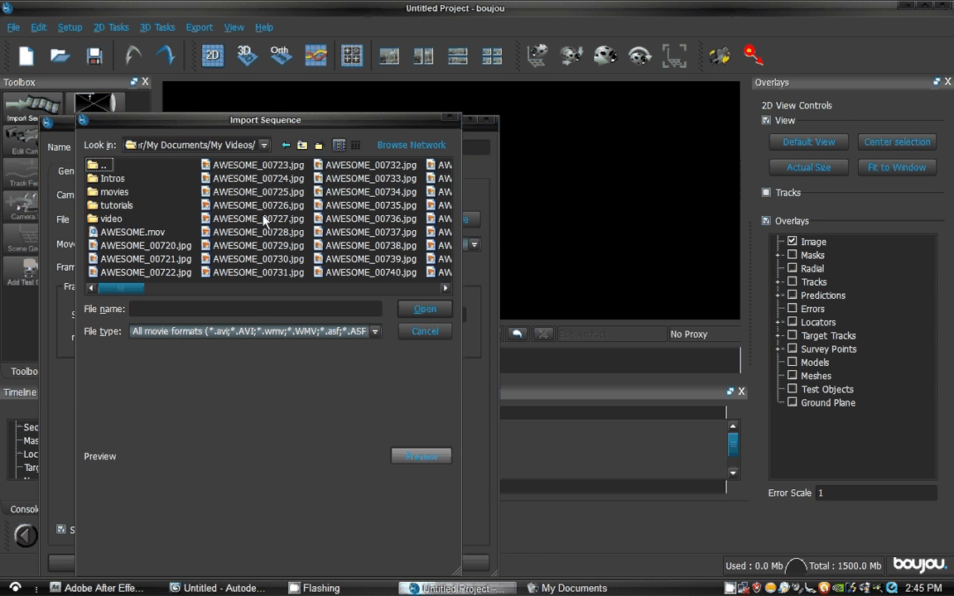
click(110, 247)
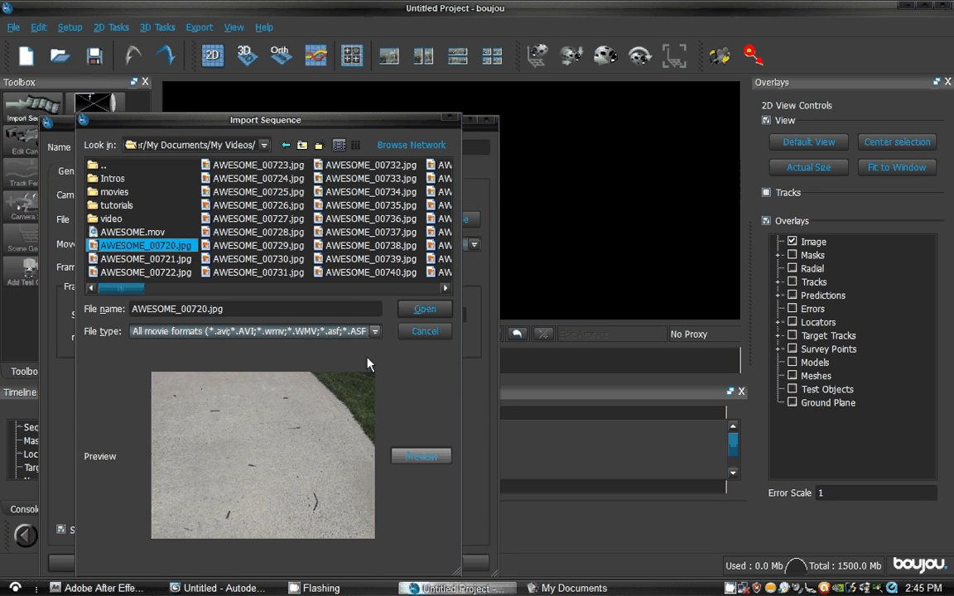
key(Return)
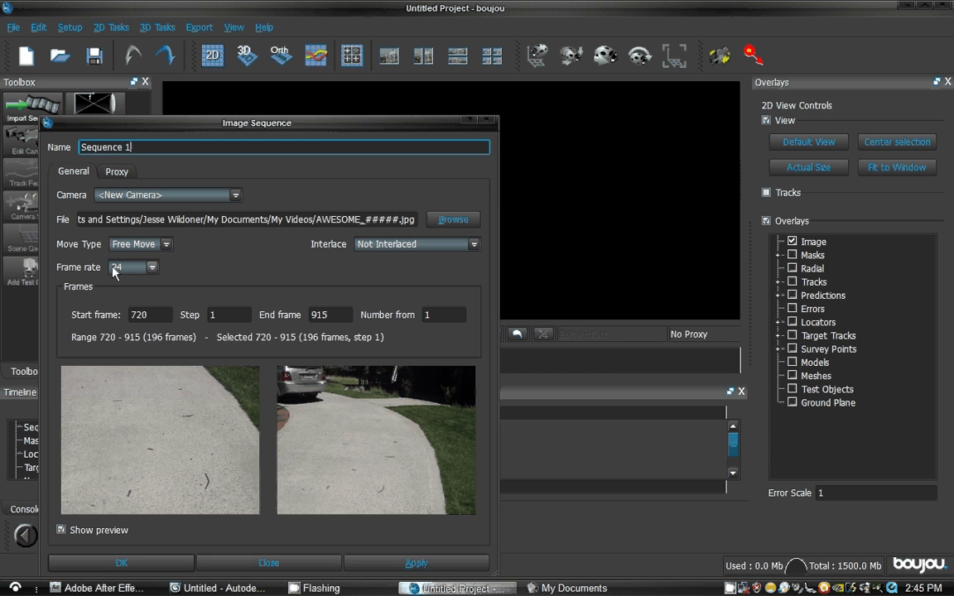
- Confirm the 196-frame sequence settings, scrub through the frames, and return to frame 1
key(Return)
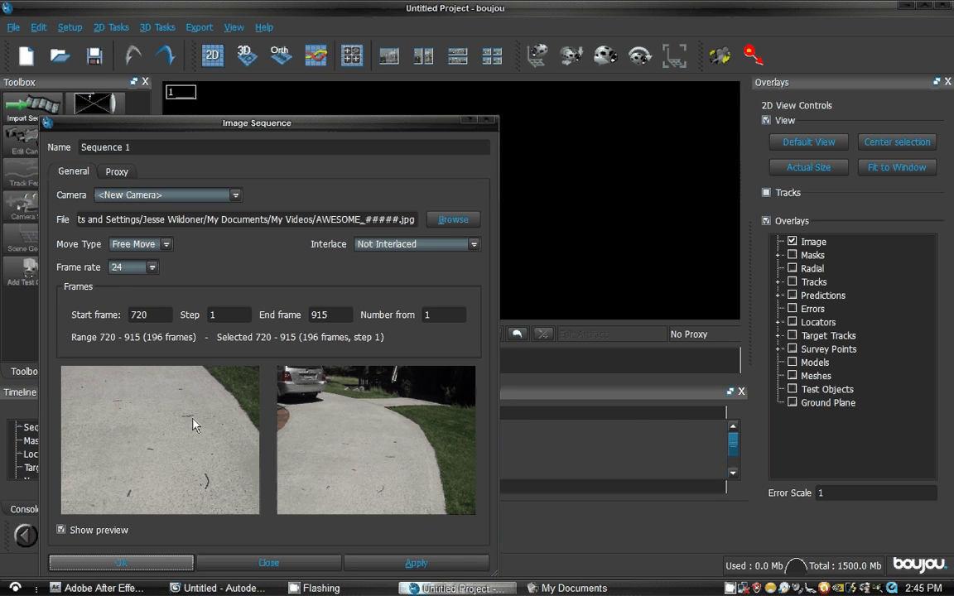
key(Return)
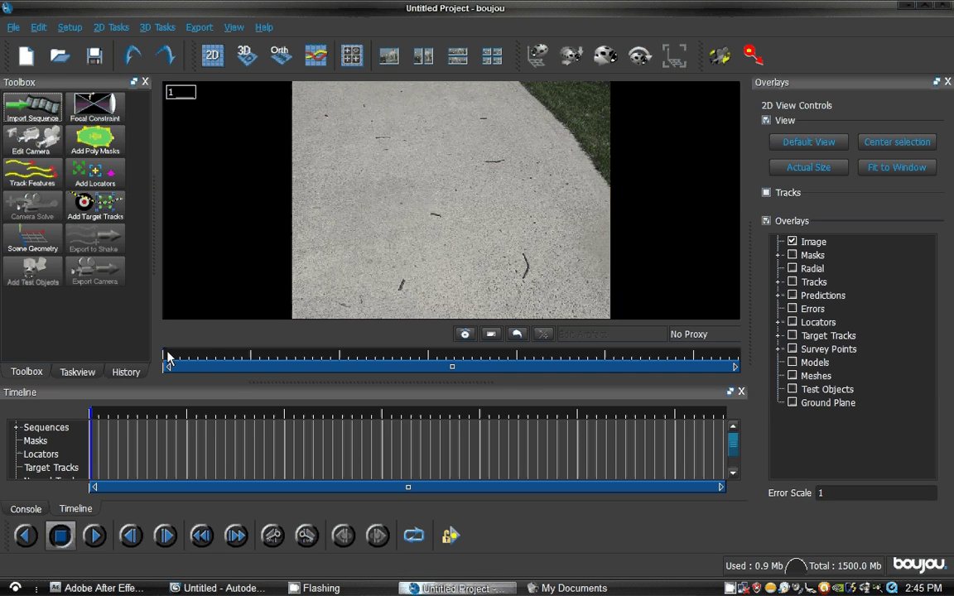
mouse_move(168, 358)
mouse_down()
mouse_move(608, 366)
mouse_move(255, 379)
mouse_up()
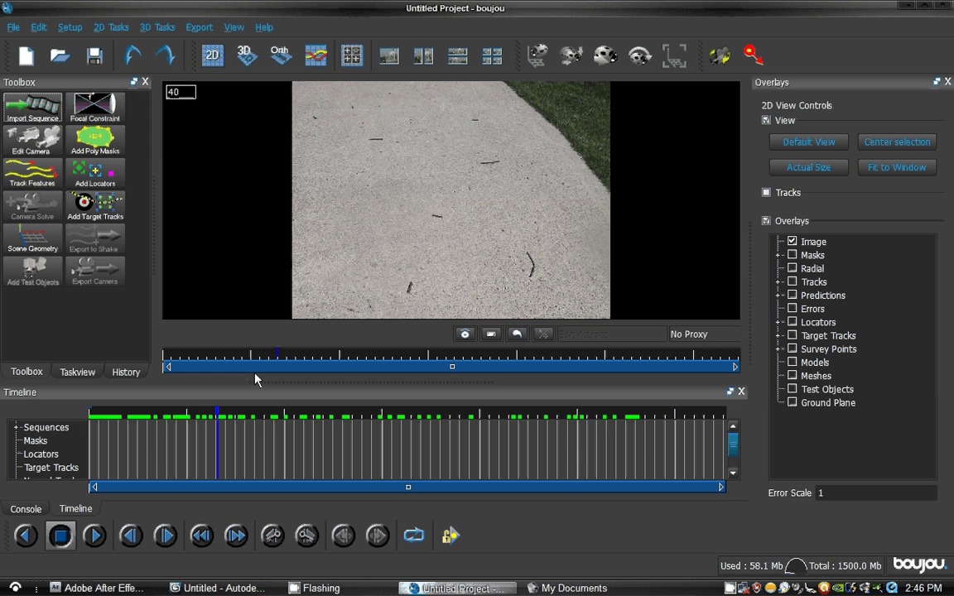
key(Home)
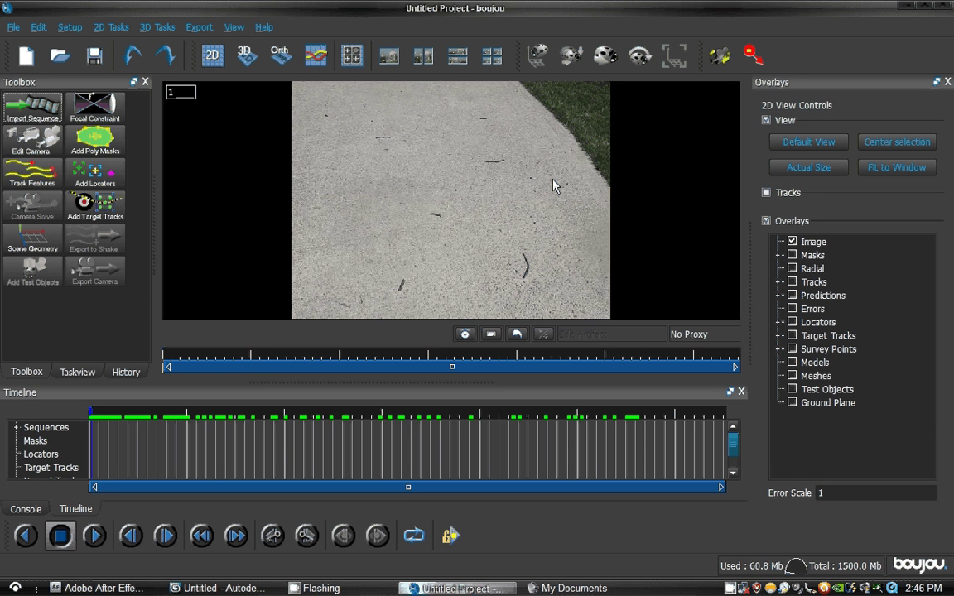
- Run Track Features over all frames of the driveway sequence
click(45, 185)
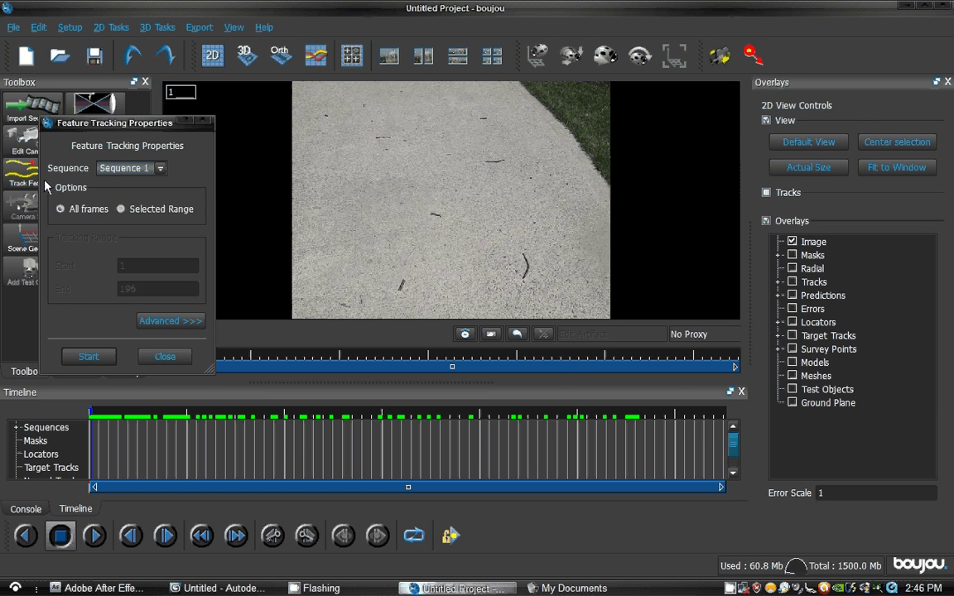
click(83, 208)
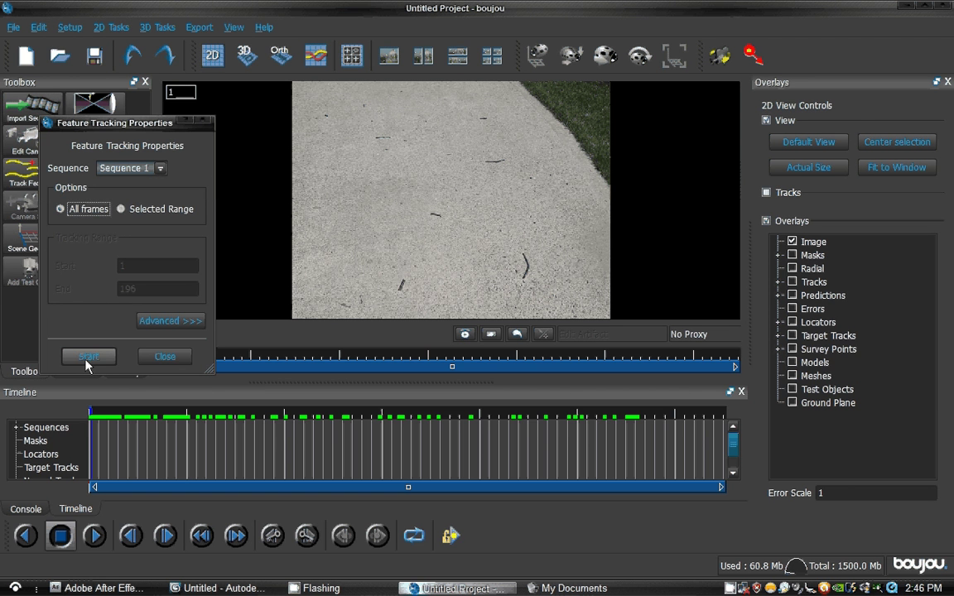
click(88, 357)
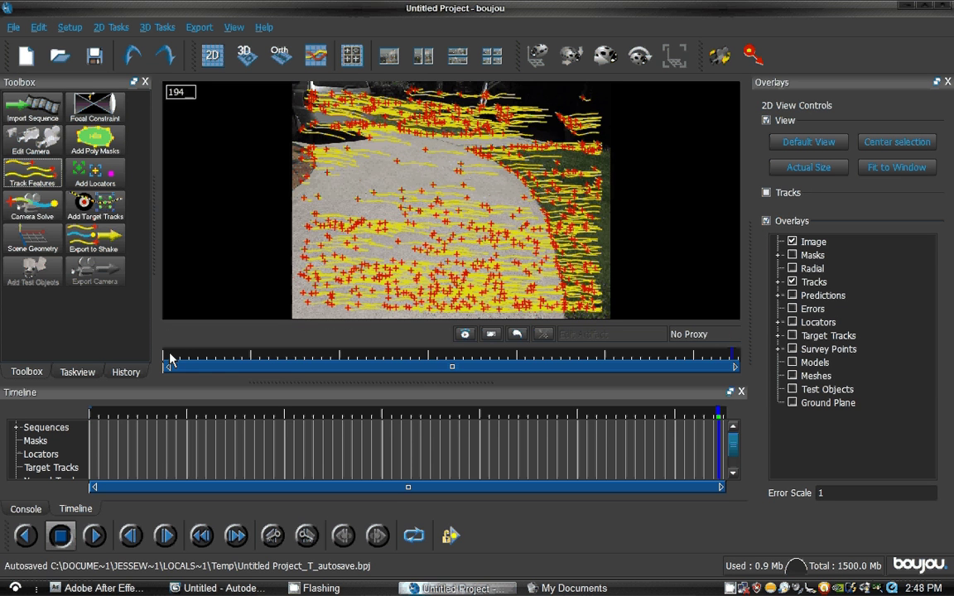
- Scrub back and forth to inspect the feature tracks, then return to frame 1
drag(170, 358, 604, 367)
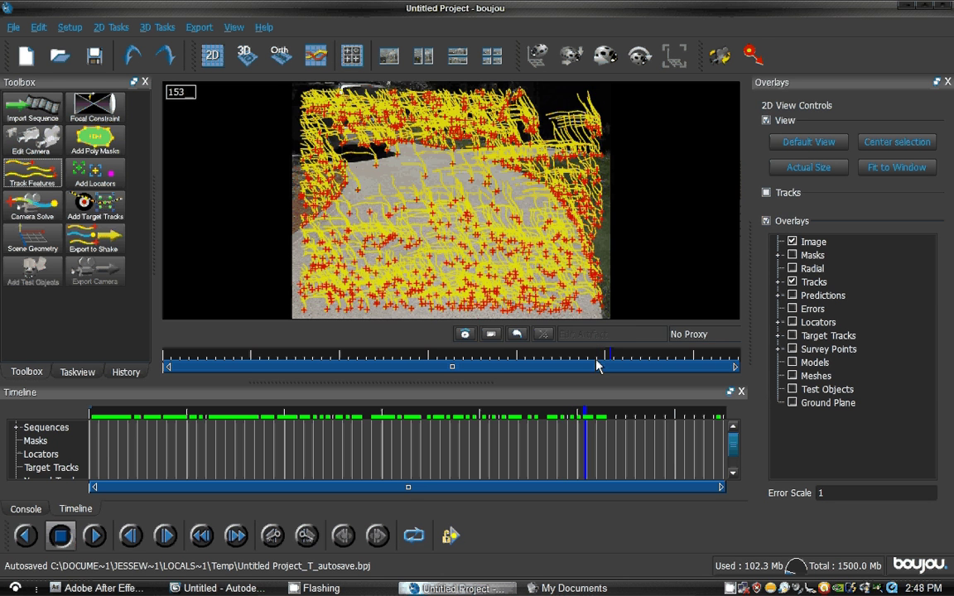
drag(598, 365, 444, 375)
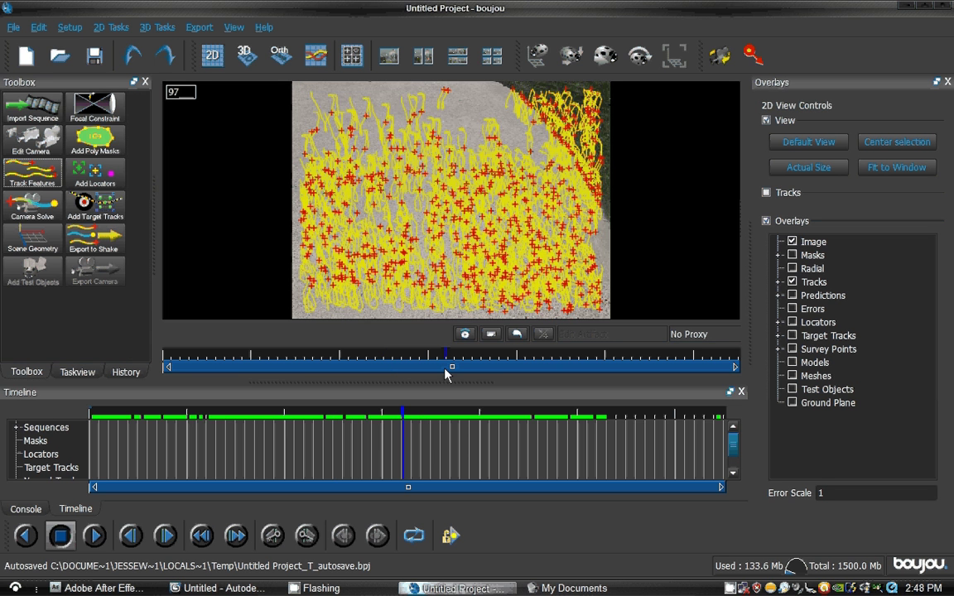
key(Home)
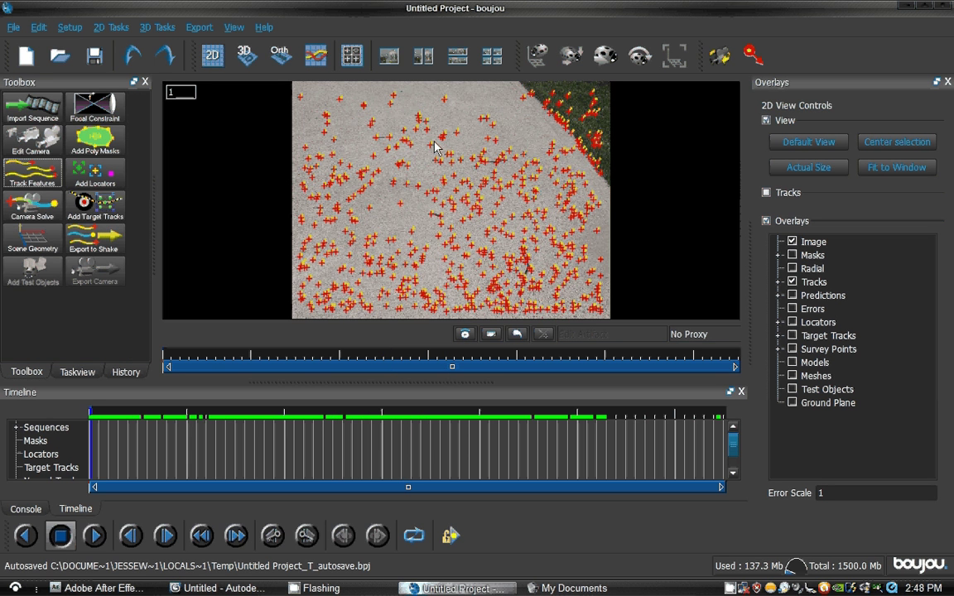
- Mark the track at the image centre as gold and advance to frame 14
right_click(401, 205)
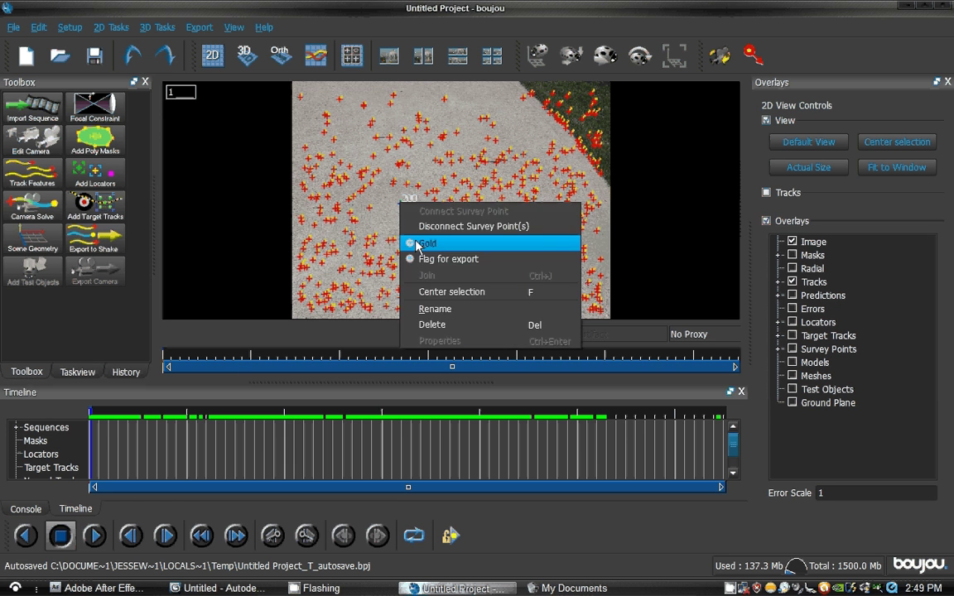
click(423, 243)
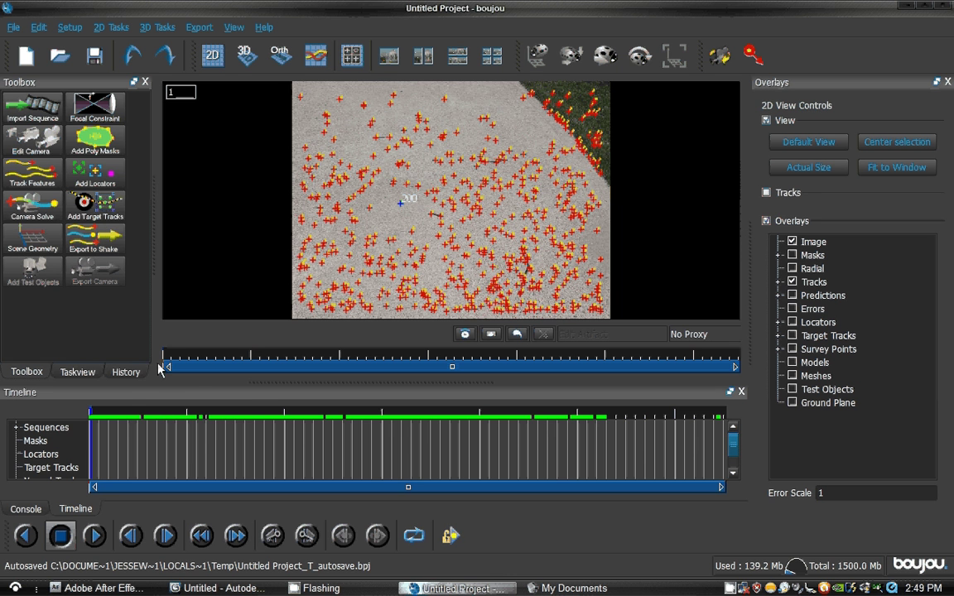
drag(162, 368, 189, 387)
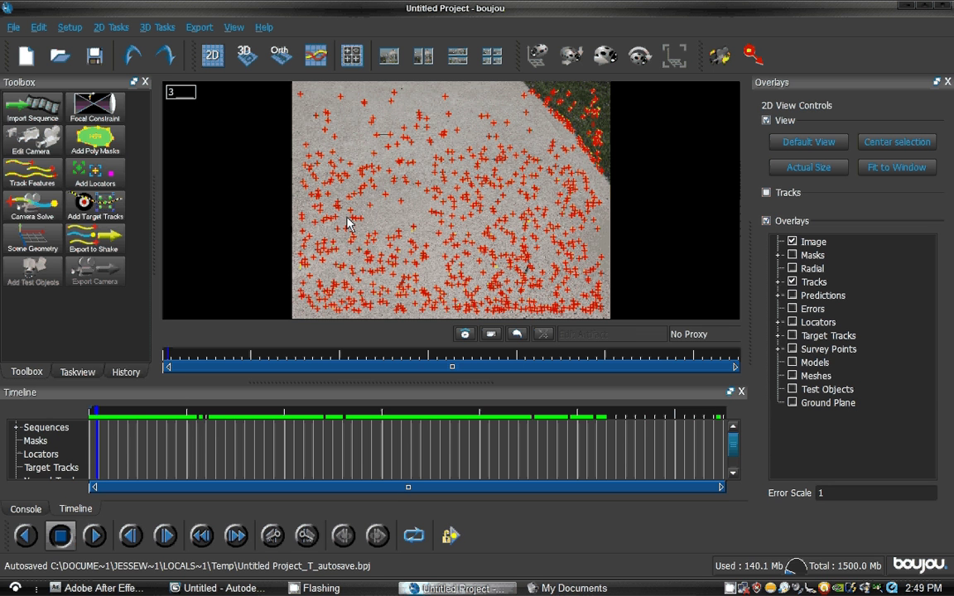
- Run a Camera Solve on all frames with Optimize camera path smoothness enabled
click(33, 206)
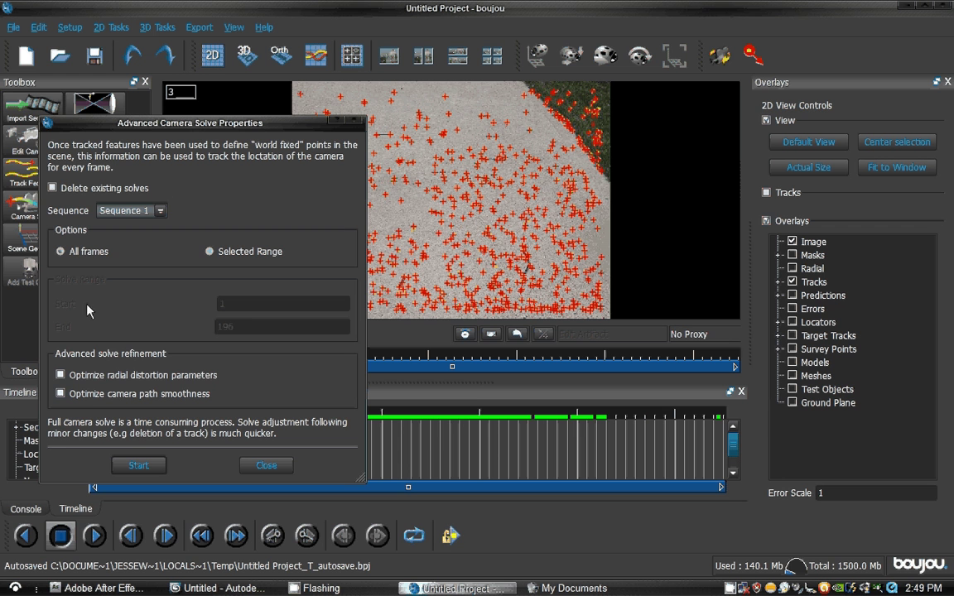
click(92, 395)
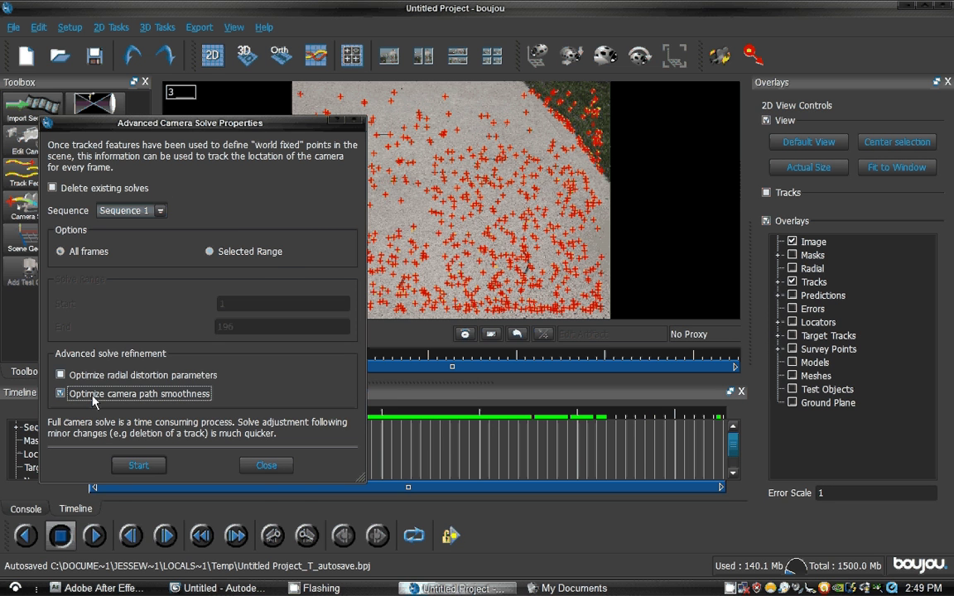
click(138, 466)
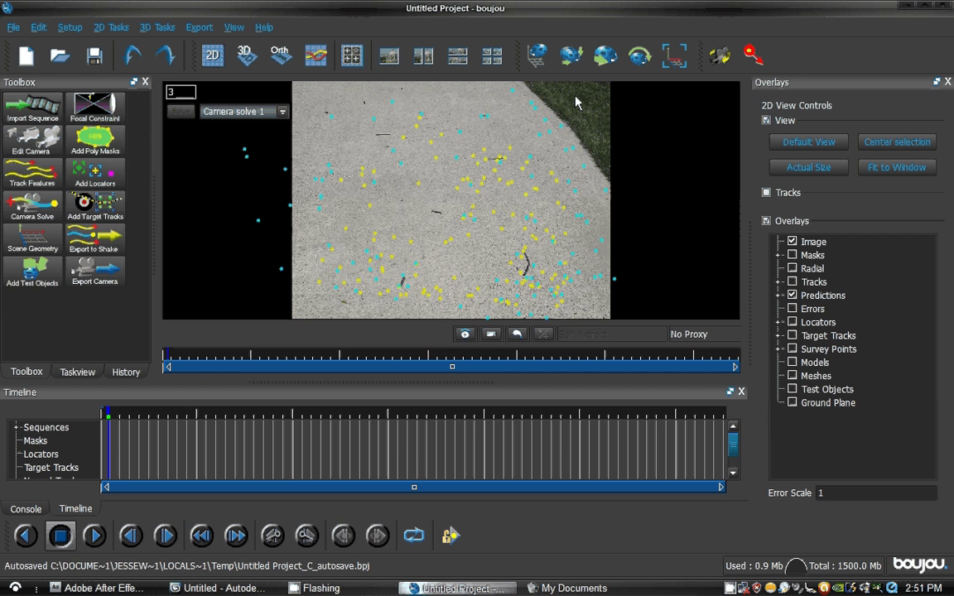
click(189, 351)
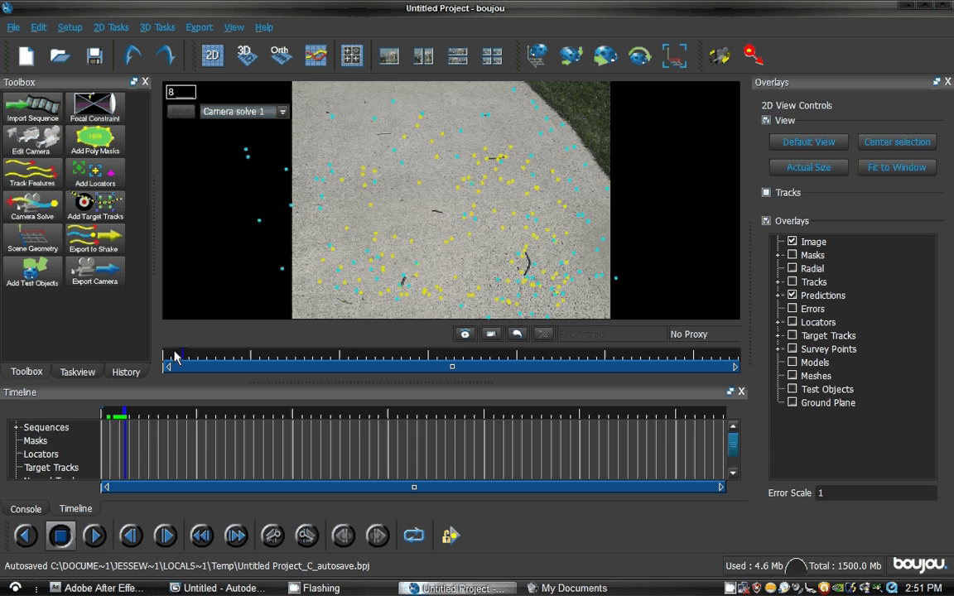
drag(174, 356, 607, 352)
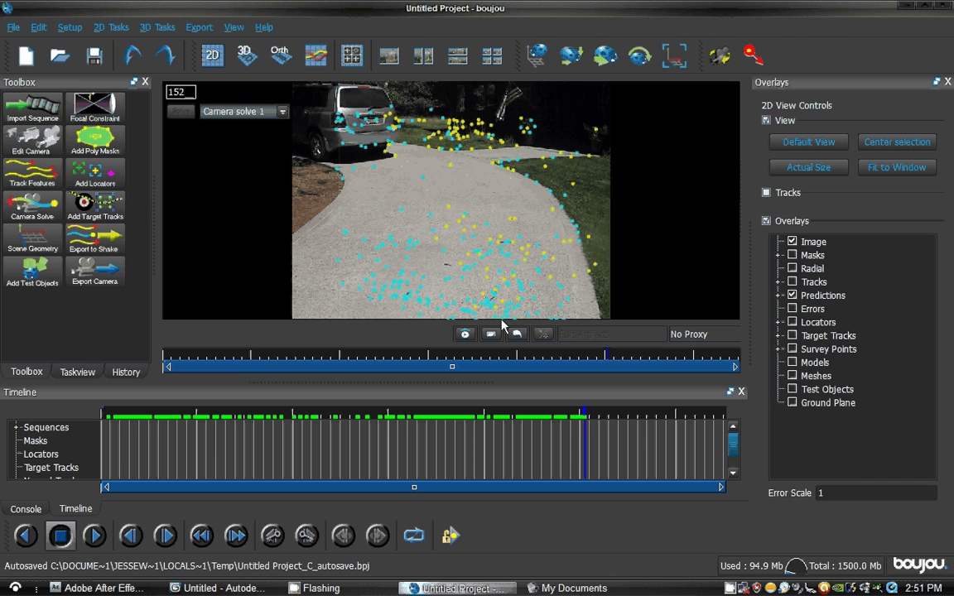
drag(608, 353, 661, 359)
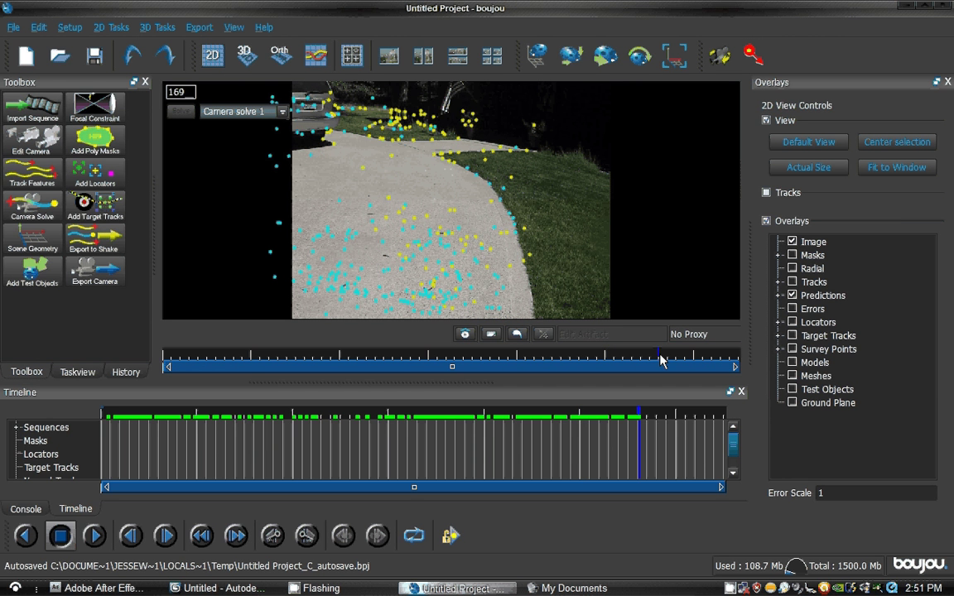
drag(661, 358, 203, 357)
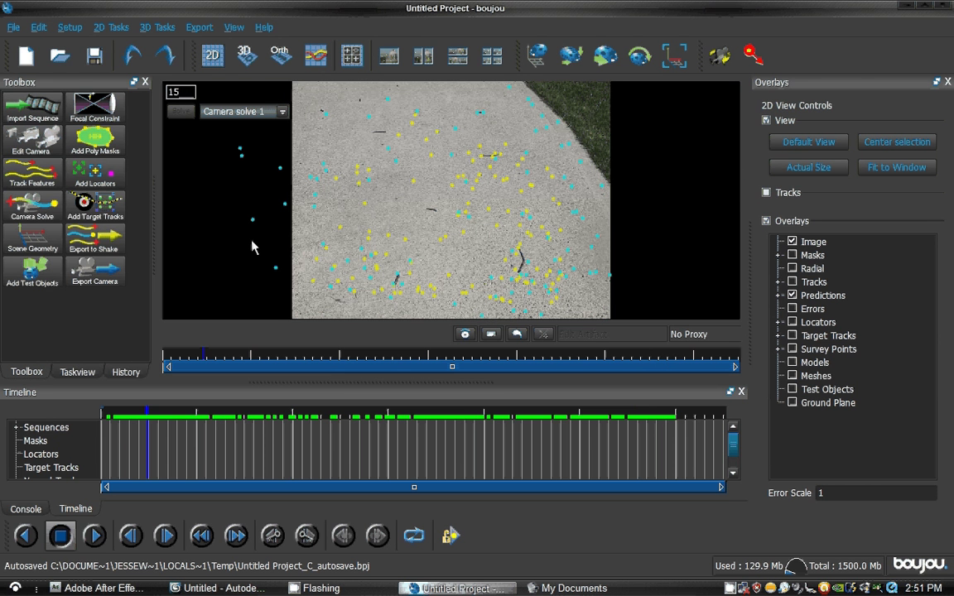
click(245, 56)
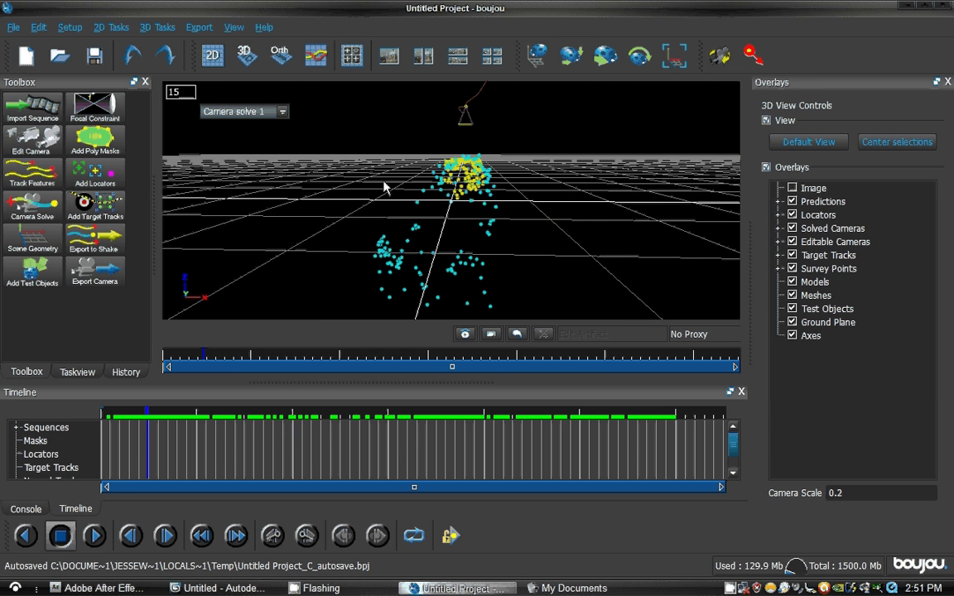
middle_drag(383, 187, 222, 66)
click(213, 56)
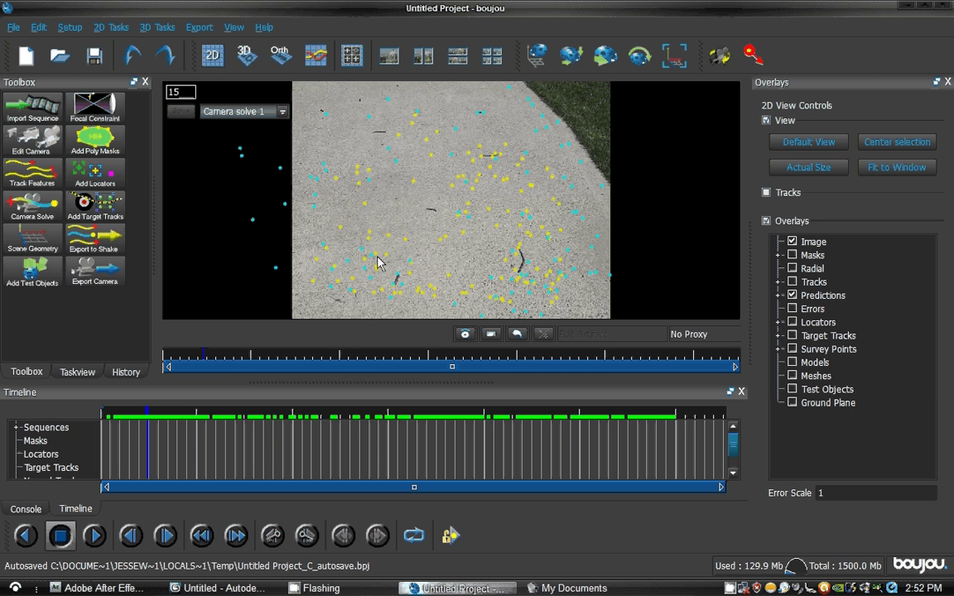
- Jump to frame 1 of the driveway sequence and remain in boujou
key(Home)
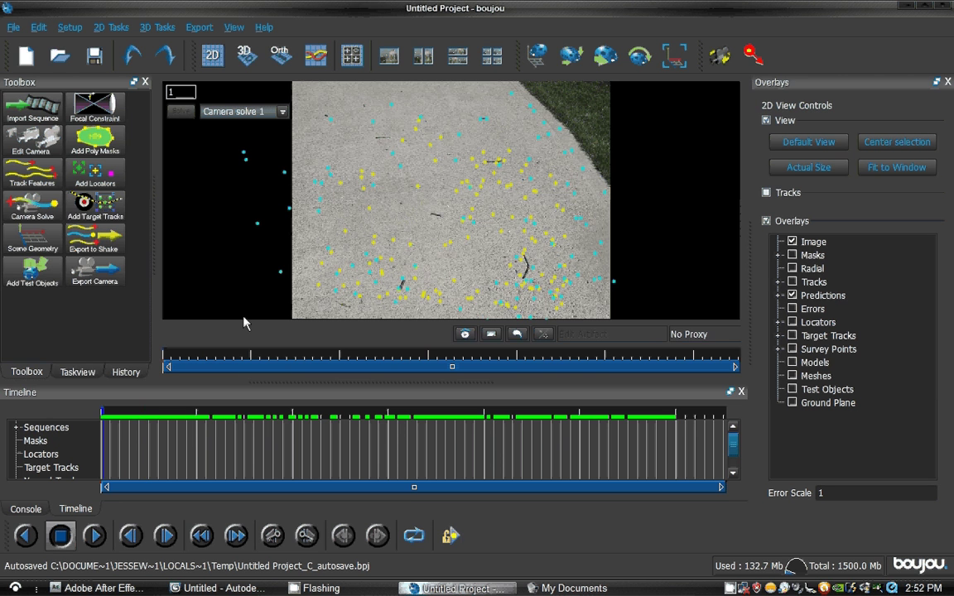
key(alt+Tab)
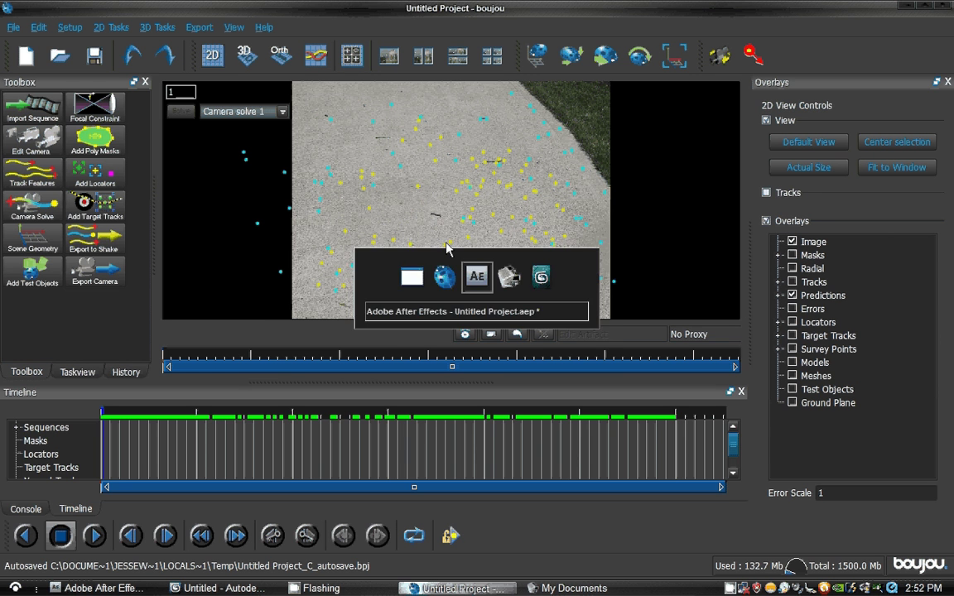
key(Escape)
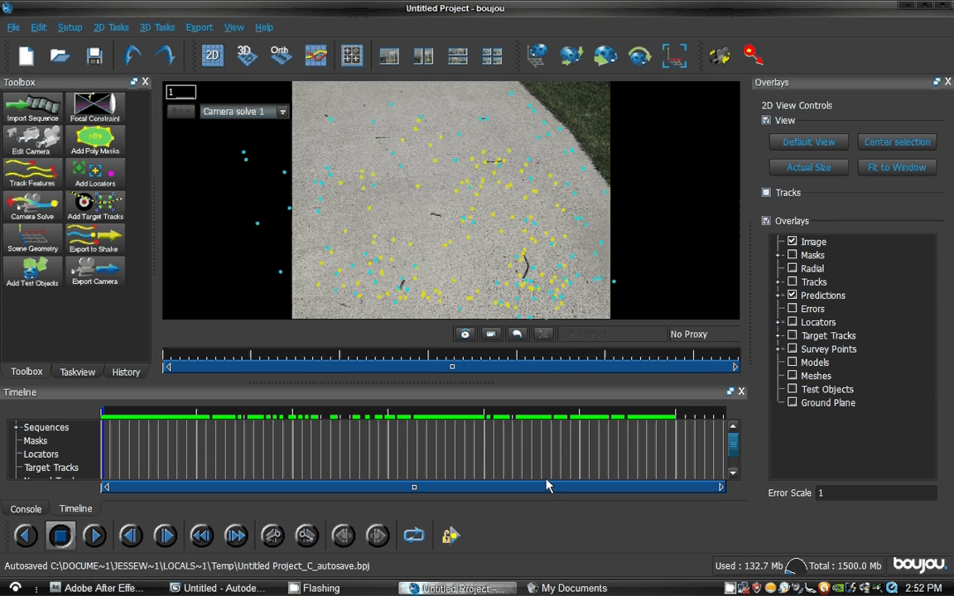